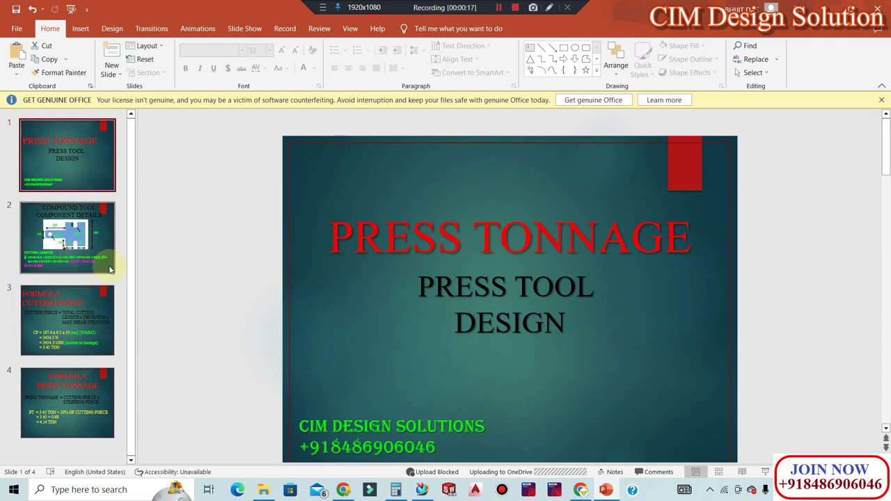
# - Review the component details, cutting force and press tonnage slides, return to the title slide, then bring NX forward
pyautogui.click(421, 491)
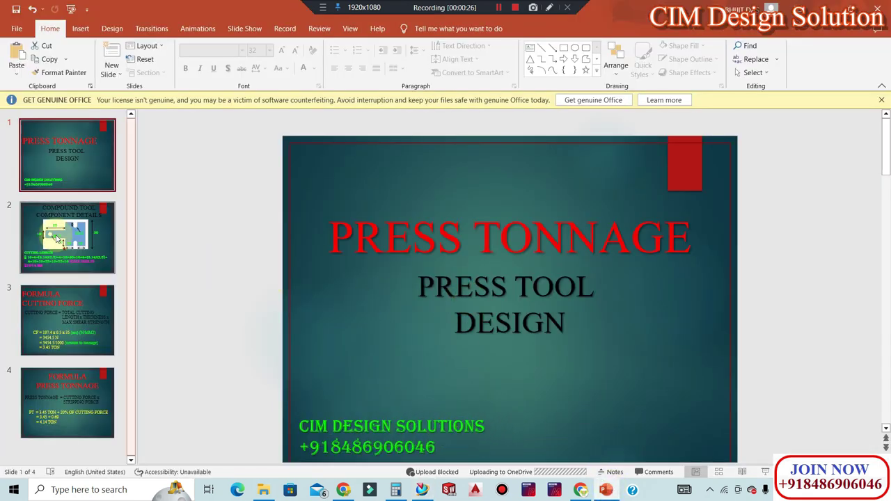
pyautogui.click(58, 240)
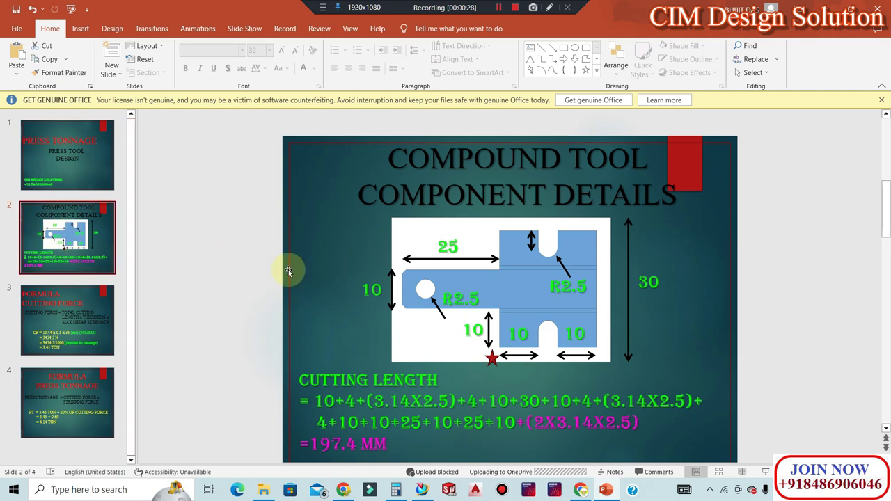
pyautogui.click(82, 315)
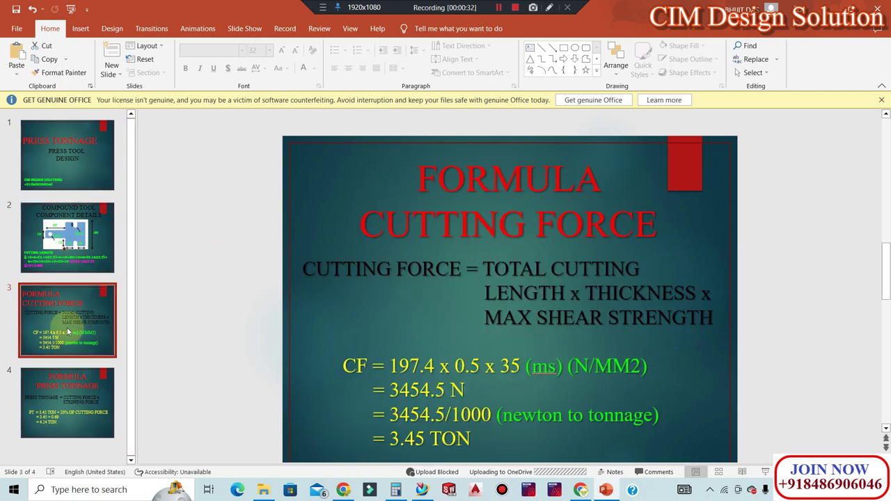
pyautogui.click(48, 403)
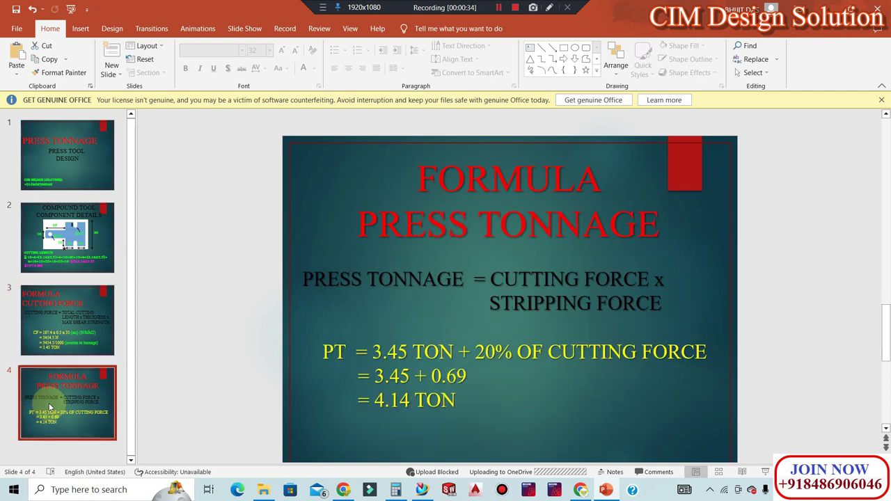
pyautogui.click(68, 153)
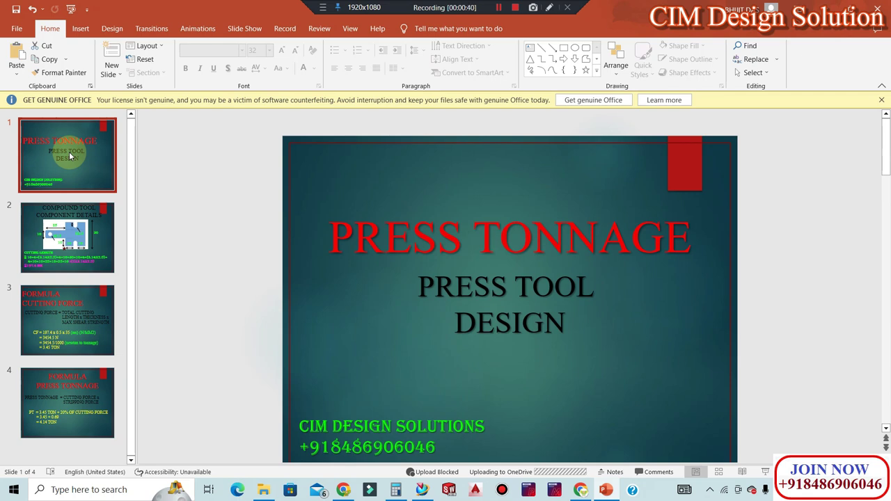
pyautogui.click(421, 491)
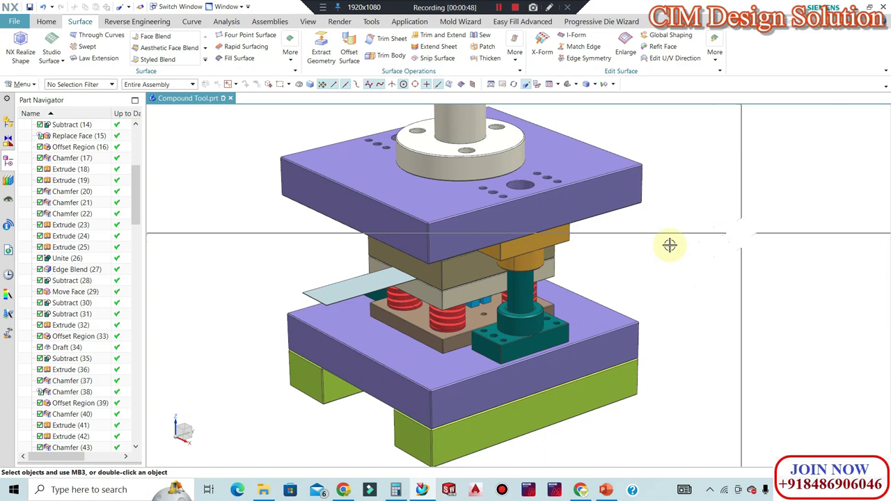
# - Zoom in, snap the assembly to a front view, then orbit it back into a 3D view
pyautogui.scroll(1, 654, 261)
pyautogui.scroll(2, 612, 286)
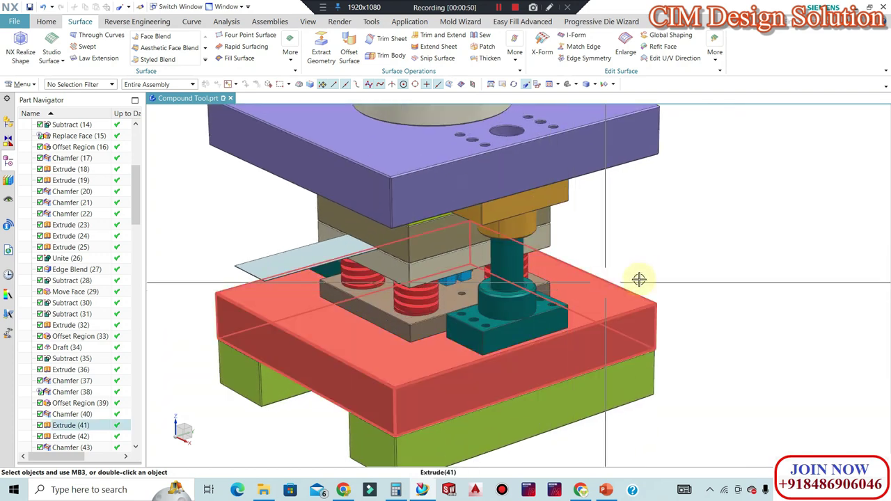
pyautogui.scroll(-1, 639, 280)
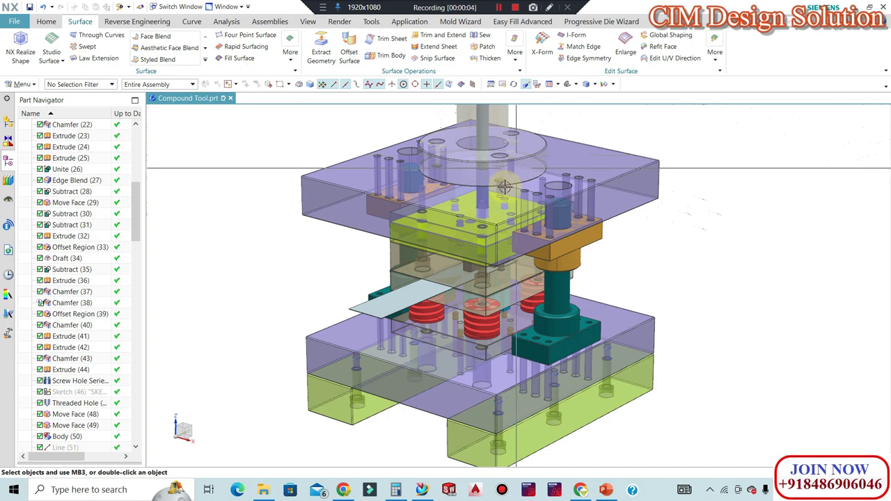
pyautogui.hotkey('ctrl', 'alt', 'f')
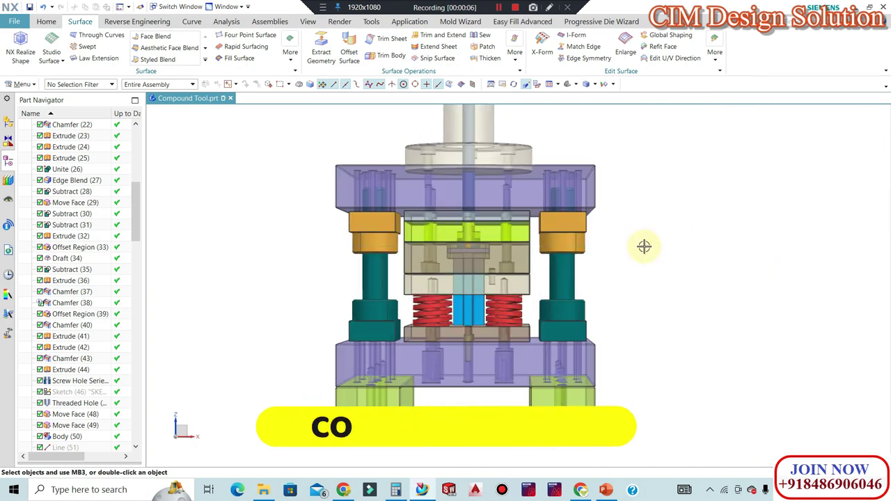
pyautogui.scroll(3, 490, 327)
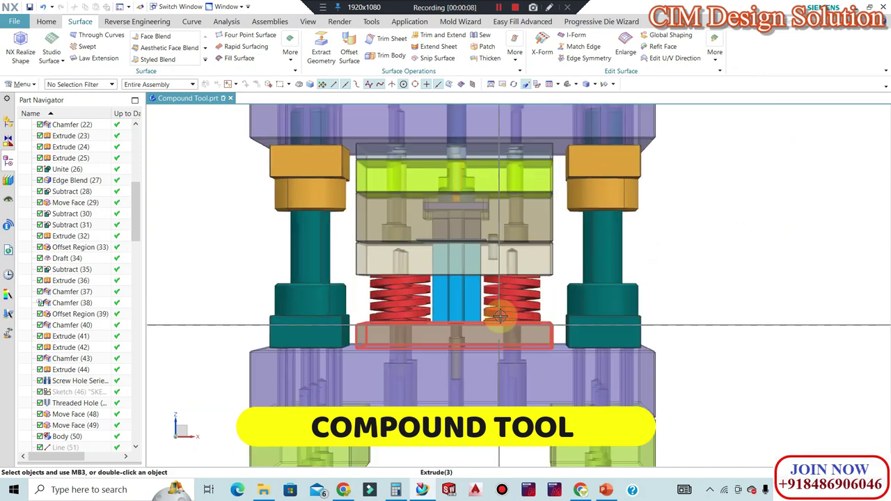
pyautogui.moveTo(710, 264)
pyautogui.mouseDown(button='middle')
pyautogui.moveTo(665, 282)
pyautogui.moveTo(577, 291)
pyautogui.mouseUp(button='middle')
pyautogui.scroll(2, 544, 202)
pyautogui.scroll(2, 545, 202)
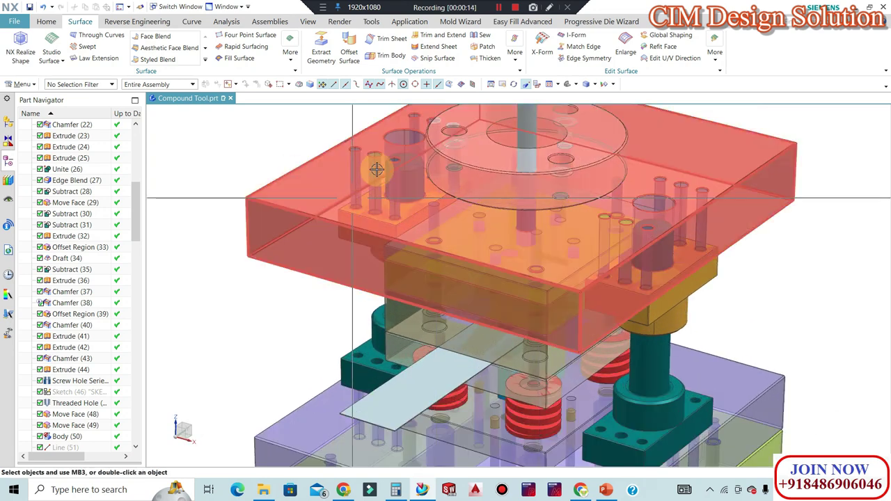
# - Set the selection filter to Solid Body and hide the top plate, next upper-die part and red upper plate
pyautogui.click(77, 84)
pyautogui.click(73, 203)
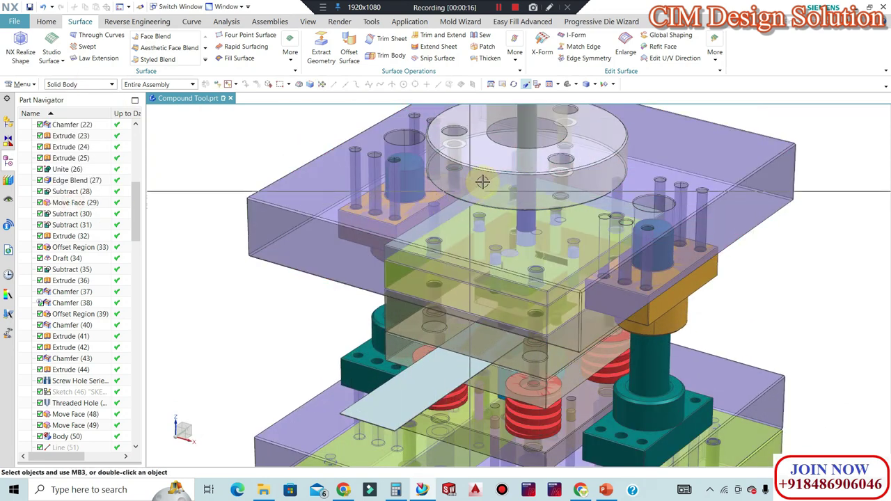
pyautogui.click(481, 179)
pyautogui.hotkey('ctrl', 'b')
pyautogui.click(487, 181)
pyautogui.hotkey('ctrl', 'b')
pyautogui.click(503, 286)
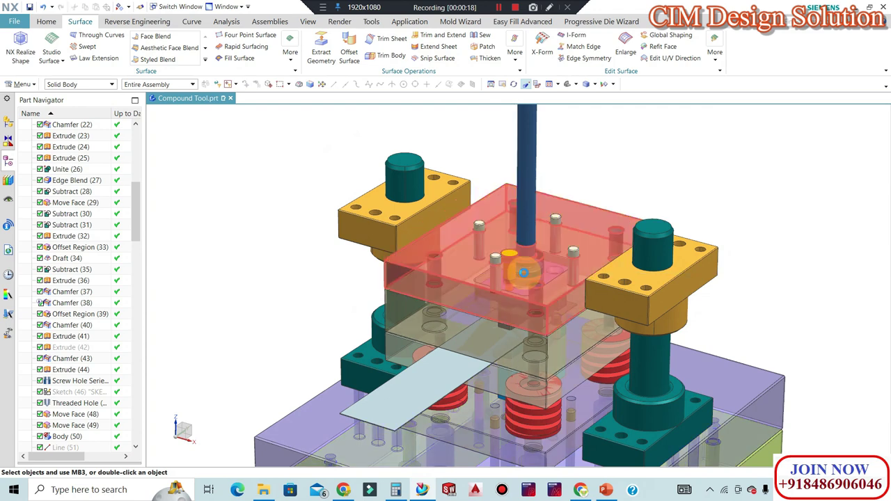
pyautogui.hotkey('ctrl', 'b')
# - Hide the green plate, red punch and orange plate to expose the blue strip
pyautogui.scroll(1, 502, 286)
pyautogui.click(504, 282)
pyautogui.hotkey('ctrl', 'b')
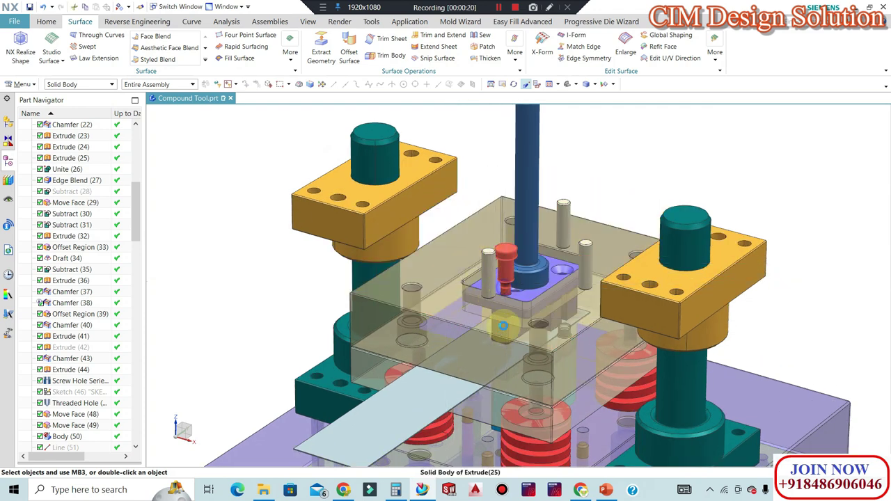
pyautogui.click(505, 280)
pyautogui.hotkey('ctrl', 'b')
pyautogui.scroll(1, 518, 340)
pyautogui.scroll(1, 518, 341)
pyautogui.click(519, 341)
pyautogui.hotkey('ctrl', 'b')
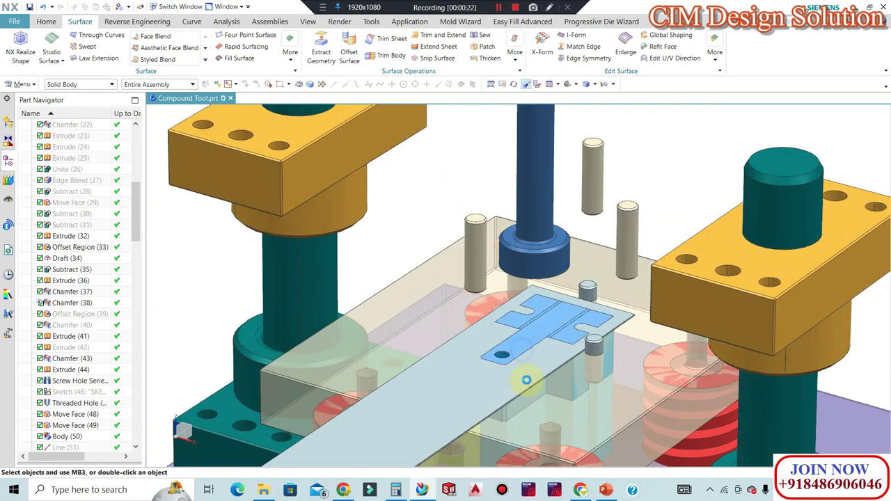
# - Select the blue strip, unhide all bodies with Ctrl+Shift+U, and zoom around the assembly
pyautogui.scroll(1, 523, 300)
pyautogui.scroll(2, 411, 279)
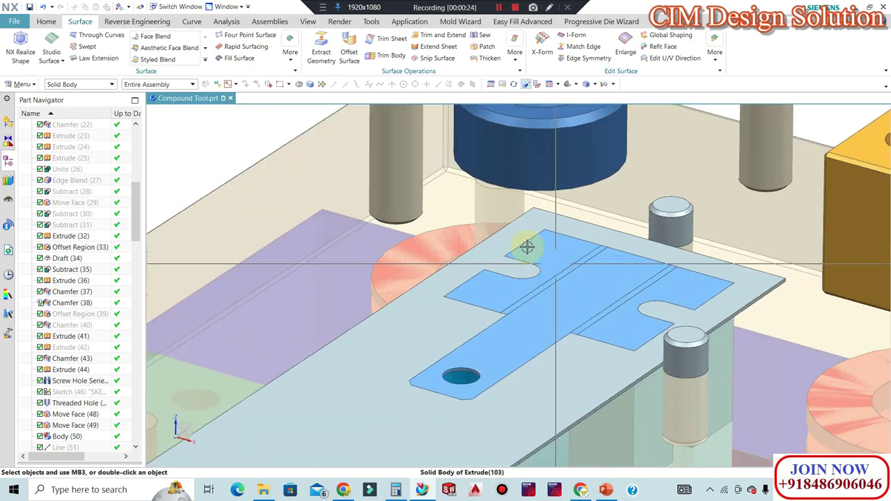
pyautogui.click(672, 296)
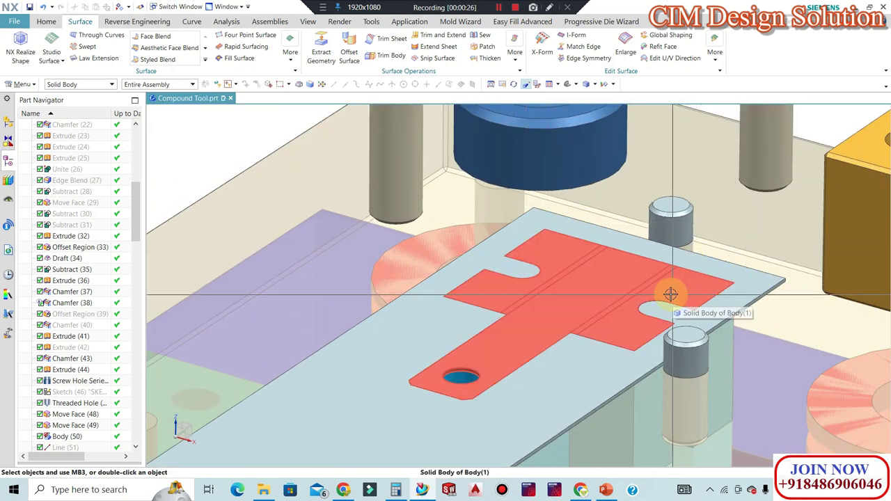
pyautogui.hotkey('ctrl', 'shift', 'u')
pyautogui.scroll(-1, 591, 250)
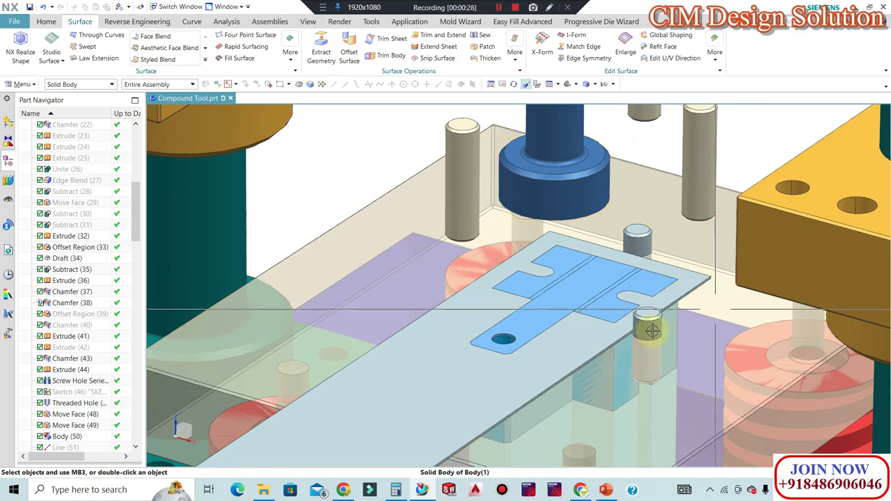
pyautogui.scroll(-1, 364, 257)
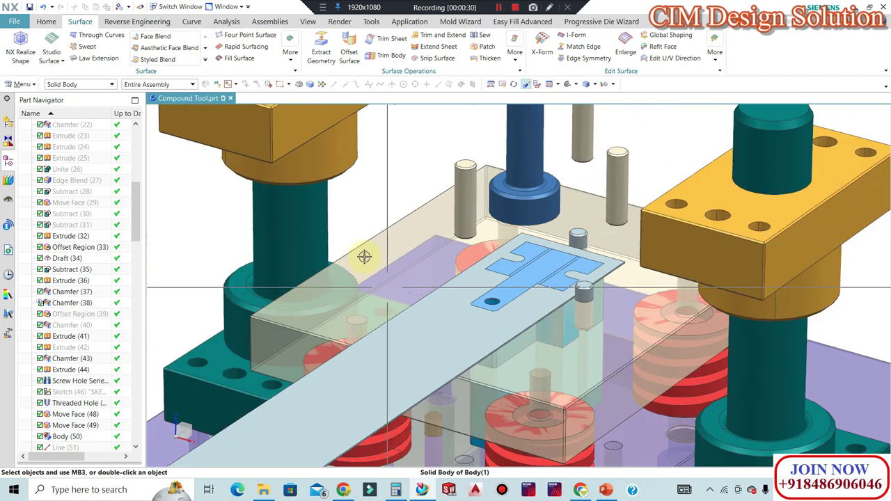
pyautogui.scroll(1, 541, 299)
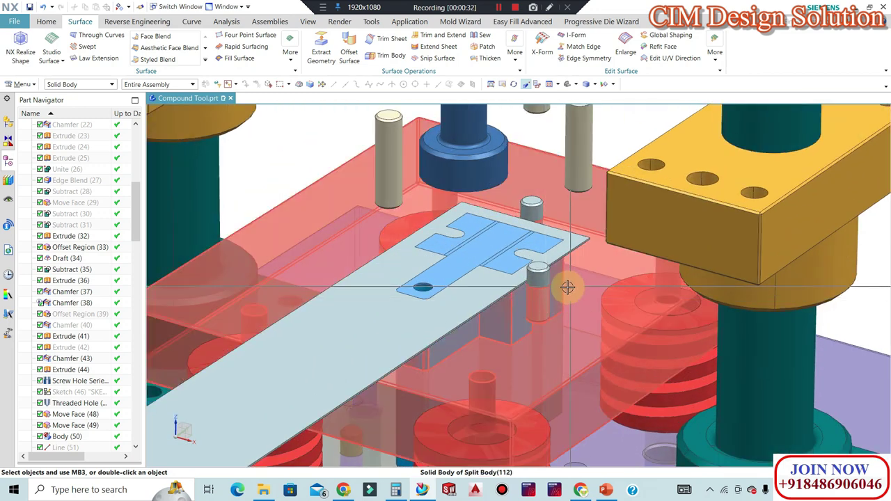
pyautogui.scroll(-1, 534, 301)
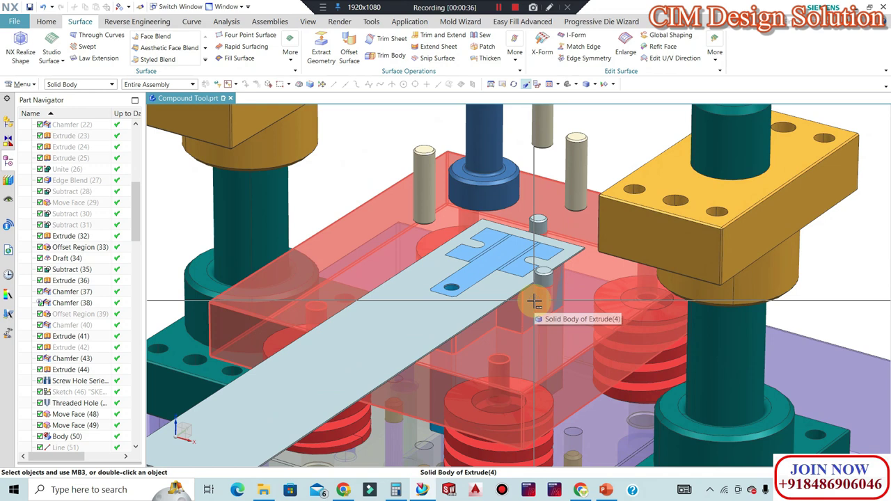
pyautogui.scroll(-2, 482, 278)
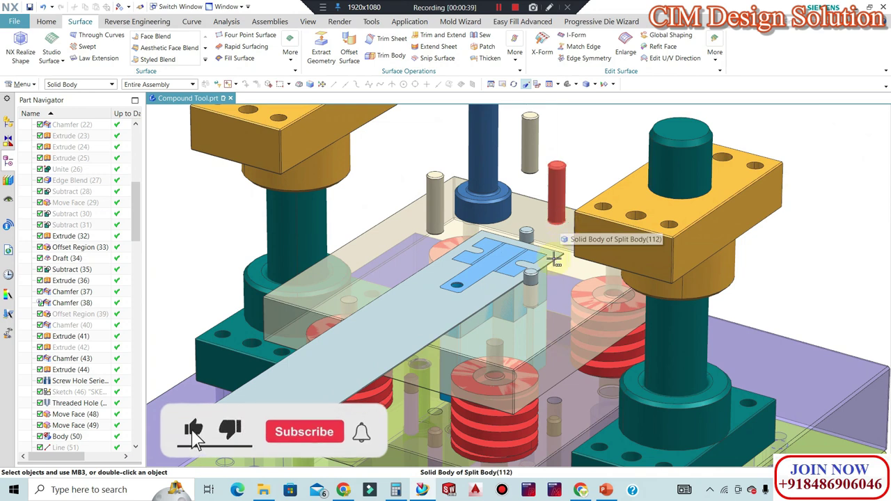
pyautogui.scroll(1, 519, 250)
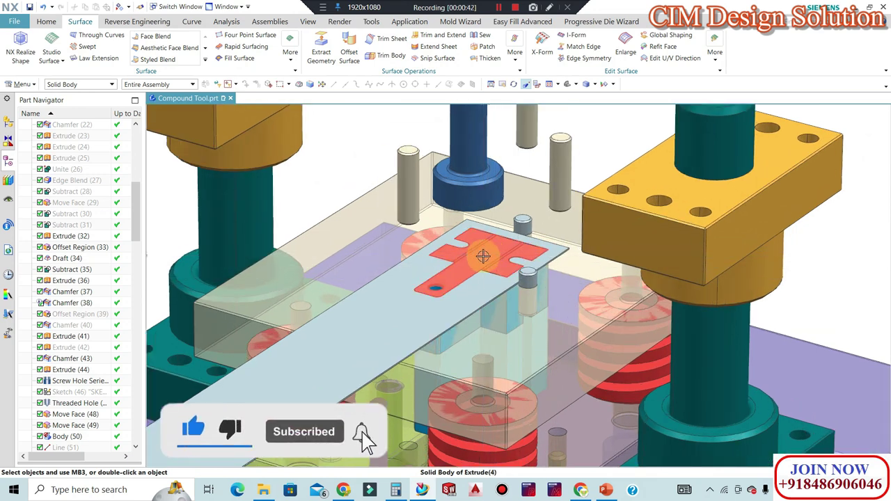
pyautogui.scroll(1, 484, 256)
# - Show the Compound Tool Component Details slide in PowerPoint, then return to NX and reorient the die
pyautogui.click(607, 490)
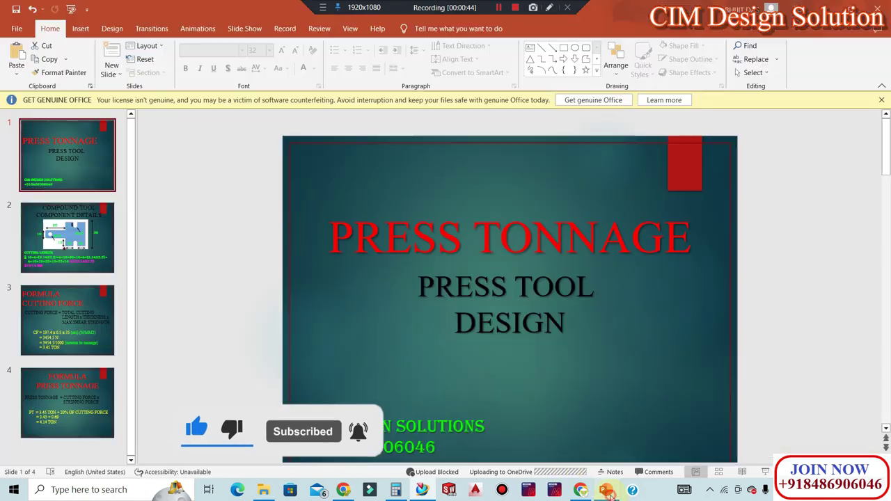
pyautogui.scroll(-1, 379, 245)
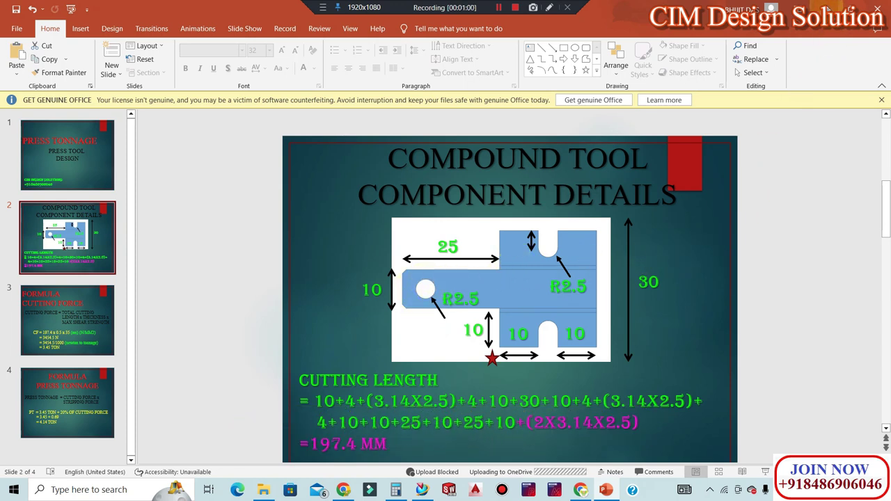
pyautogui.hotkey('alt', 'Tab')
pyautogui.scroll(-5, 578, 239)
pyautogui.scroll(-3, 574, 275)
pyautogui.moveTo(574, 275); pyautogui.dragTo(580, 243, button='middle')
# - Try picking the plate face, a strip hole and the whole strip, clearing each pick
pyautogui.scroll(5, 581, 243)
pyautogui.scroll(2, 514, 253)
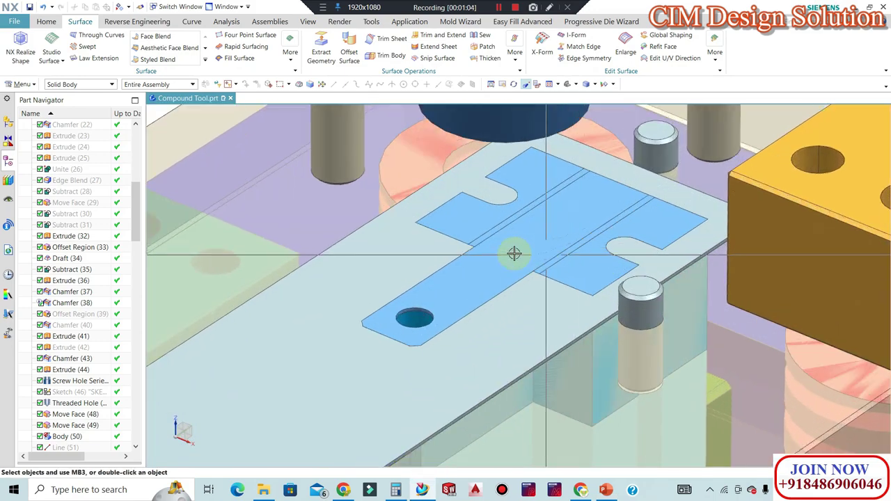
pyautogui.click(653, 261)
pyautogui.press('Escape')
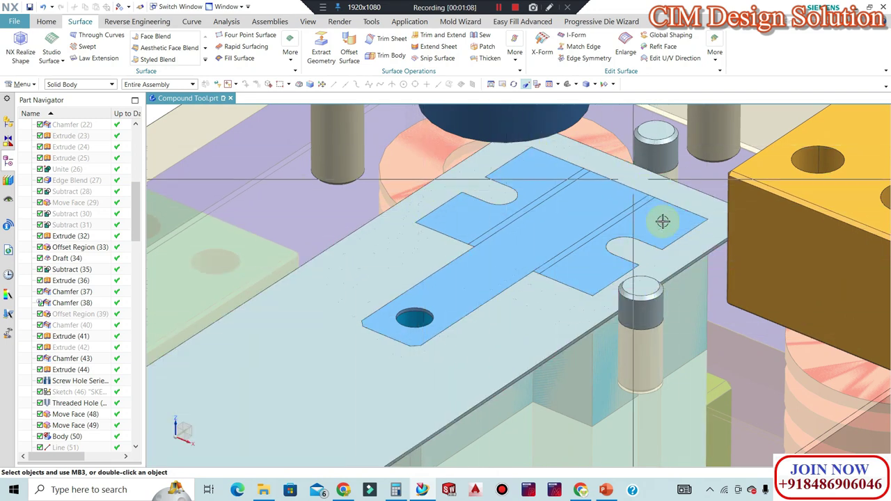
pyautogui.scroll(3, 411, 320)
pyautogui.click(415, 323)
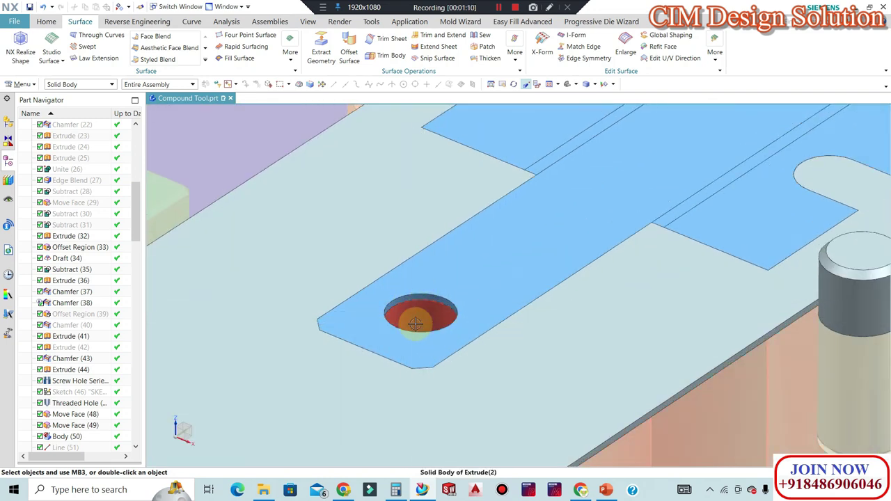
pyautogui.scroll(-3, 411, 321)
pyautogui.scroll(-2, 477, 288)
pyautogui.scroll(3, 466, 233)
pyautogui.click(465, 233)
pyautogui.press('Escape')
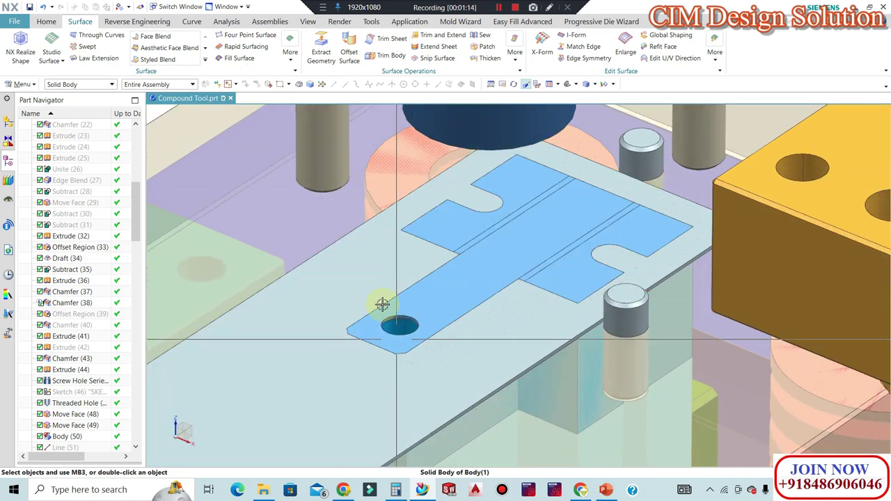
# - Select the blue strip part and start hiding objects with Ctrl+B
pyautogui.click(419, 308)
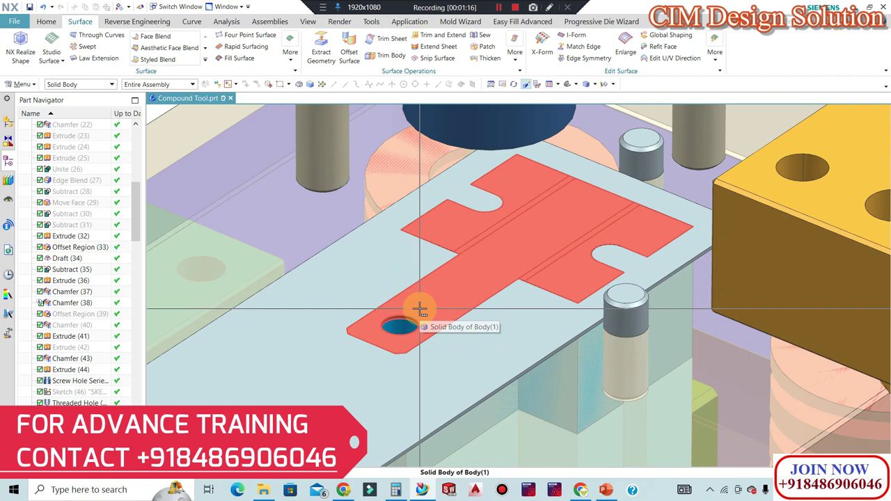
pyautogui.scroll(-2, 476, 294)
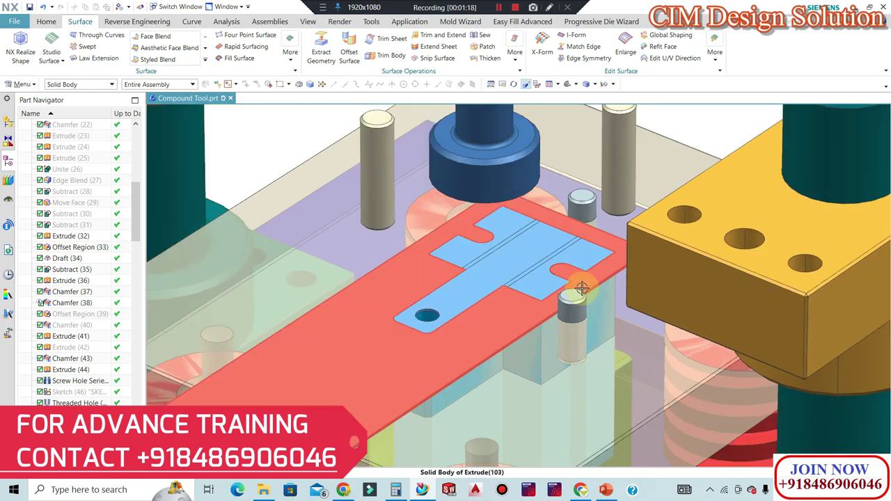
pyautogui.scroll(-2, 584, 288)
pyautogui.scroll(-2, 584, 288)
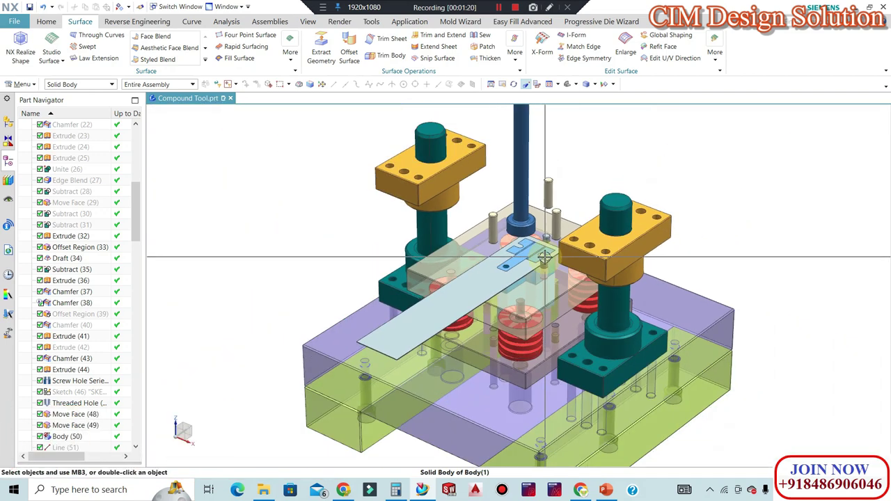
pyautogui.scroll(2, 541, 258)
pyautogui.hotkey('ctrl', 'b')
# - Hide all other bodies so only the blue strip part remains visible
pyautogui.click(526, 246)
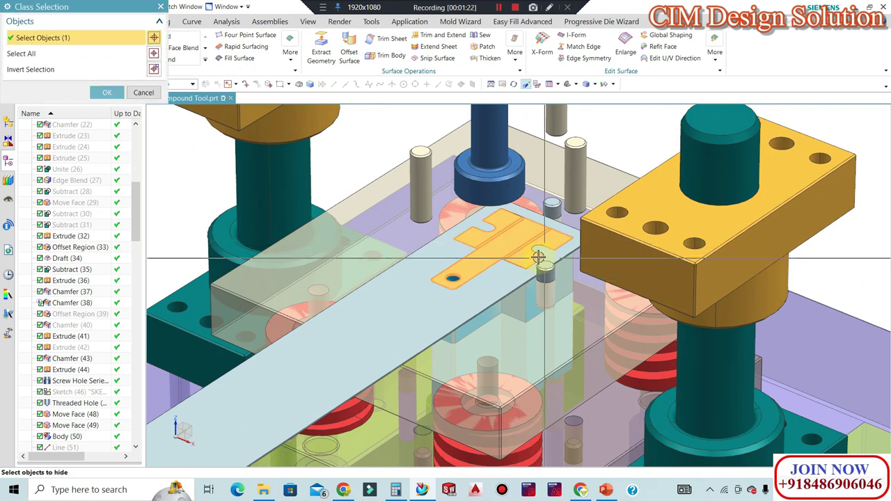
pyautogui.scroll(-3, 526, 245)
pyautogui.middleClick(169, 85)
pyautogui.scroll(5, 513, 255)
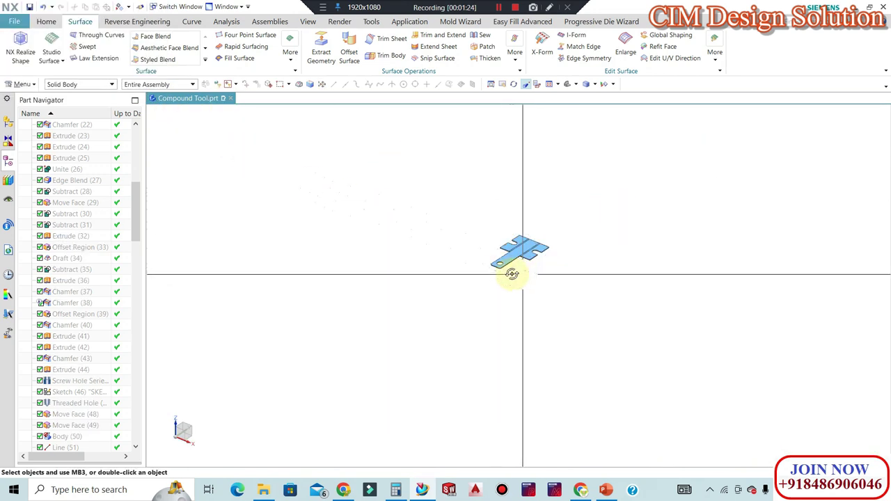
pyautogui.scroll(3, 539, 263)
pyautogui.scroll(-1, 539, 262)
pyautogui.scroll(3, 537, 205)
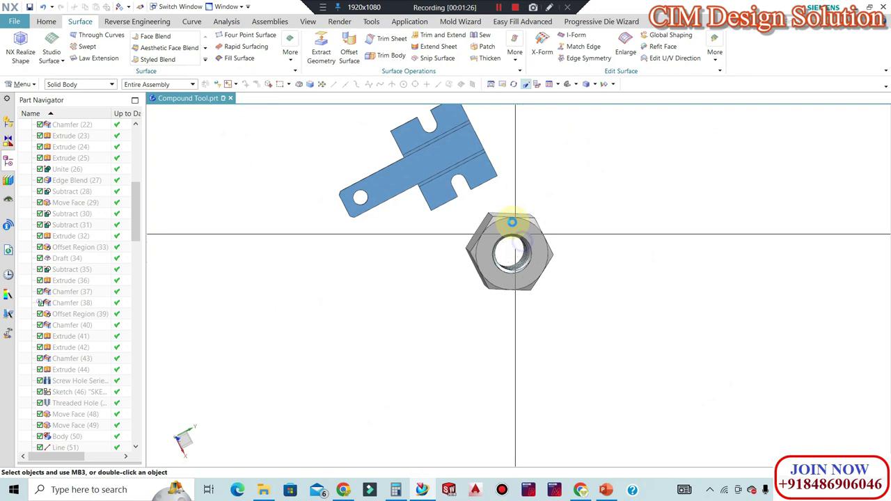
pyautogui.scroll(-2, 550, 205)
# - Square the view on the strip with F8, then orbit it to tilted and steep side views
pyautogui.press('F8')
pyautogui.scroll(6, 473, 215)
pyautogui.scroll(-1, 486, 251)
pyautogui.moveTo(486, 252); pyautogui.dragTo(446, 224, button='middle')
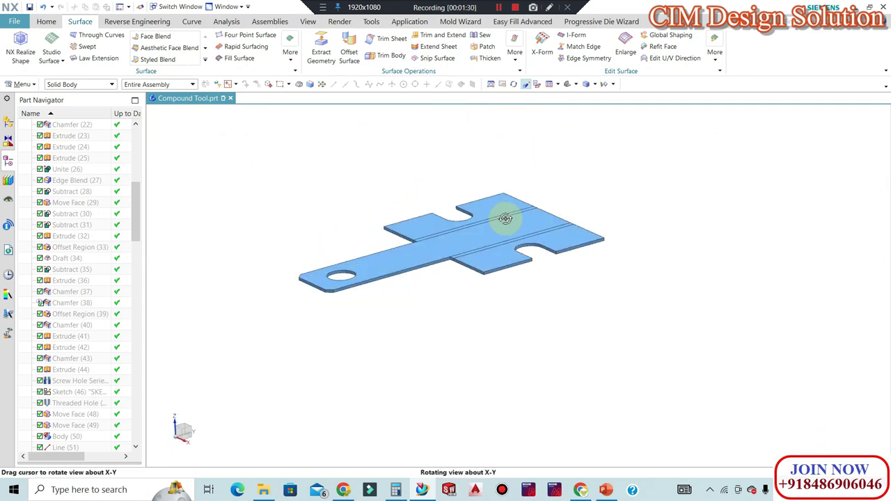
pyautogui.scroll(2, 481, 255)
pyautogui.scroll(-1, 592, 320)
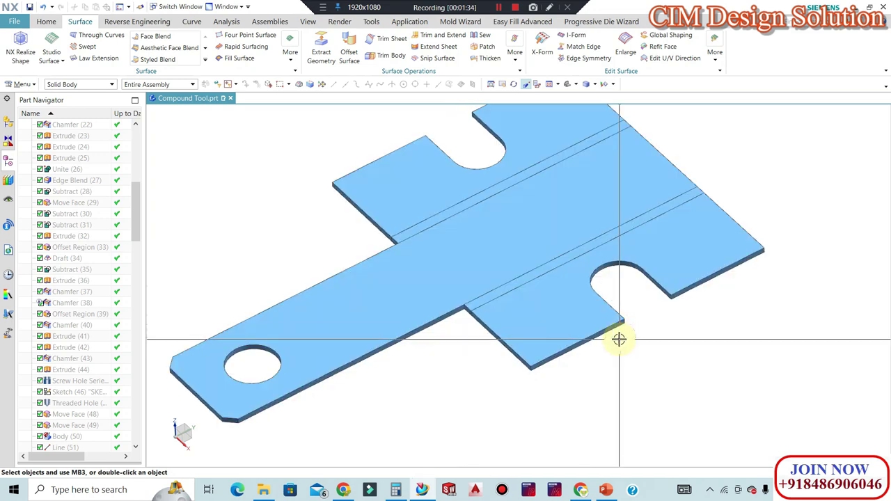
pyautogui.moveTo(553, 281)
pyautogui.mouseDown(button='middle')
pyautogui.moveTo(509, 223)
pyautogui.moveTo(559, 365)
pyautogui.moveTo(512, 384)
pyautogui.moveTo(551, 420)
pyautogui.moveTo(619, 356)
pyautogui.moveTo(505, 275)
pyautogui.moveTo(481, 293)
pyautogui.moveTo(531, 304)
pyautogui.mouseUp(button='middle')
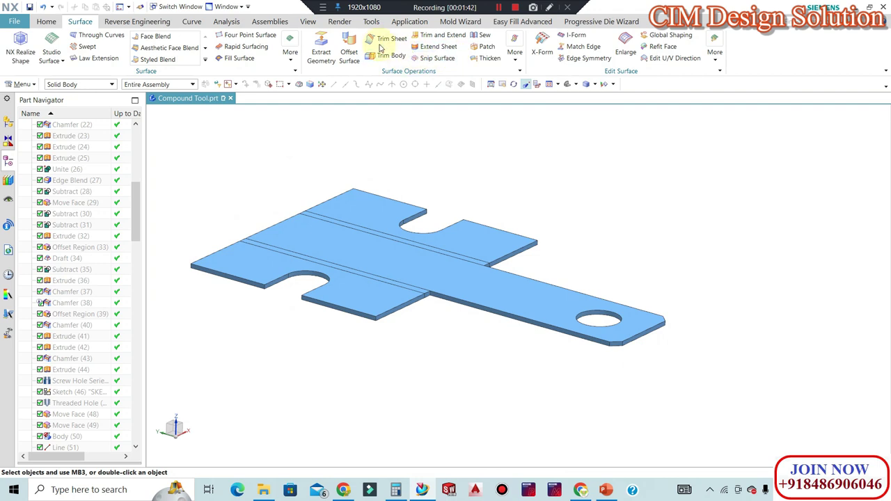
# - Measure the strip's thickness as a 0.5 mm projected distance, then close the measurement
pyautogui.click(214, 23)
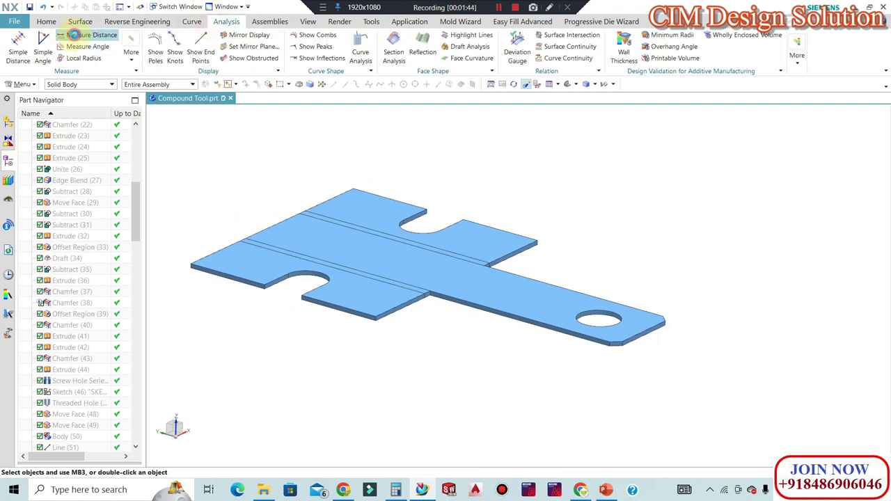
pyautogui.click(75, 35)
pyautogui.click(408, 256)
pyautogui.moveTo(398, 258)
pyautogui.mouseDown(button='middle')
pyautogui.moveTo(473, 325)
pyautogui.moveTo(484, 272)
pyautogui.mouseUp(button='middle')
pyautogui.click(83, 25)
pyautogui.click(55, 44)
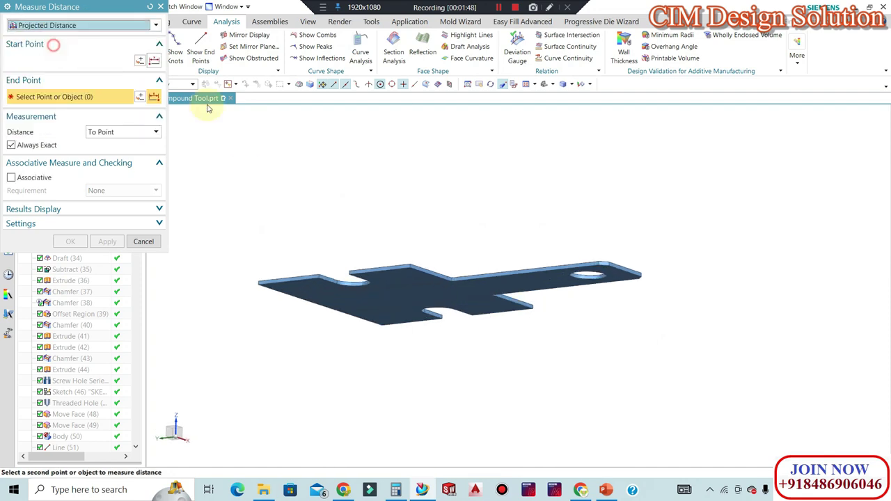
pyautogui.click(480, 275)
pyautogui.click(416, 289)
pyautogui.moveTo(457, 207)
pyautogui.mouseDown(button='middle')
pyautogui.moveTo(457, 229)
pyautogui.moveTo(408, 249)
pyautogui.moveTo(218, 291)
pyautogui.mouseUp(button='middle')
pyautogui.click(430, 252)
pyautogui.click(143, 277)
pyautogui.moveTo(458, 259); pyautogui.dragTo(561, 288, button='middle')
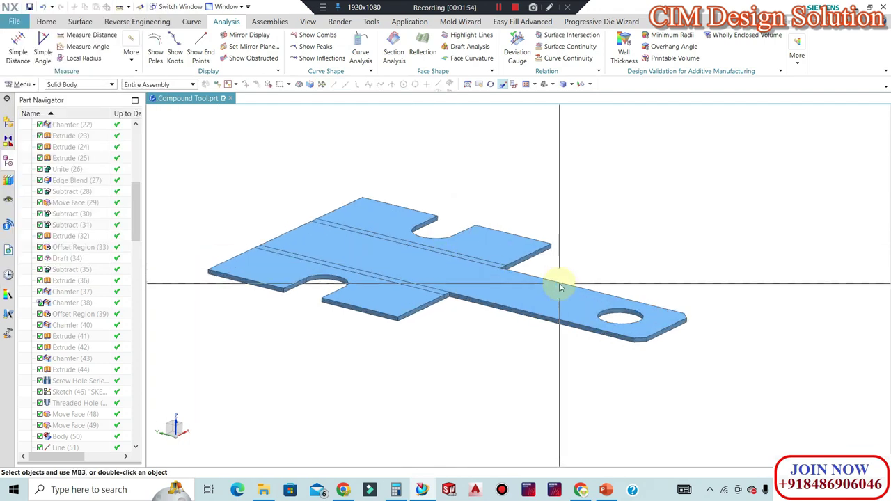
# - Unhide all bodies with Ctrl+Shift+U and zoom around the full die assembly
pyautogui.hotkey('ctrl', 'shift', 'u')
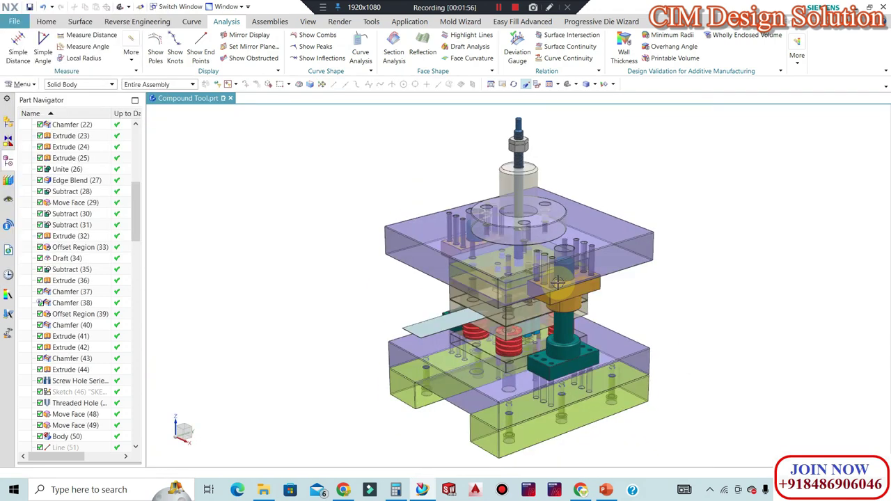
pyautogui.scroll(-2, 602, 418)
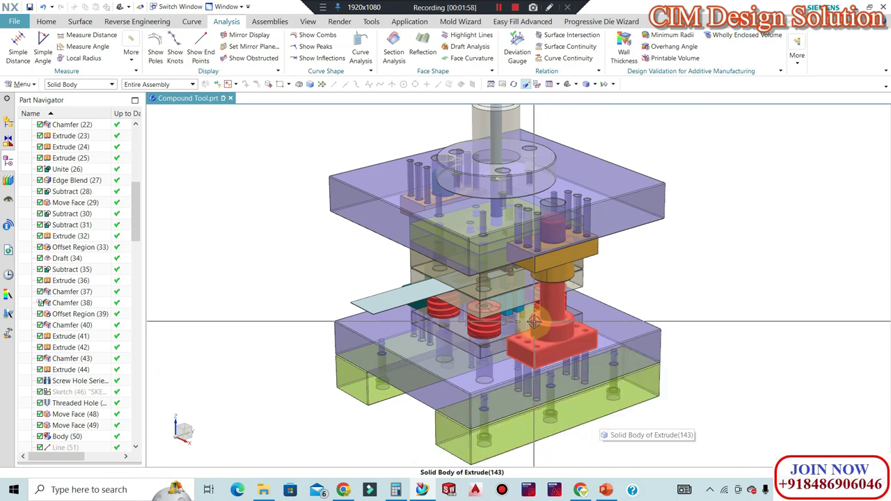
pyautogui.scroll(-2, 491, 291)
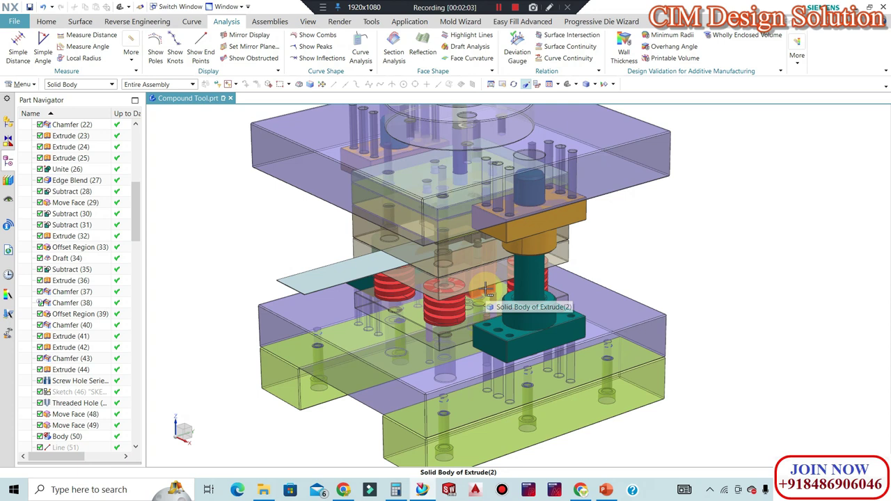
pyautogui.scroll(-1, 402, 243)
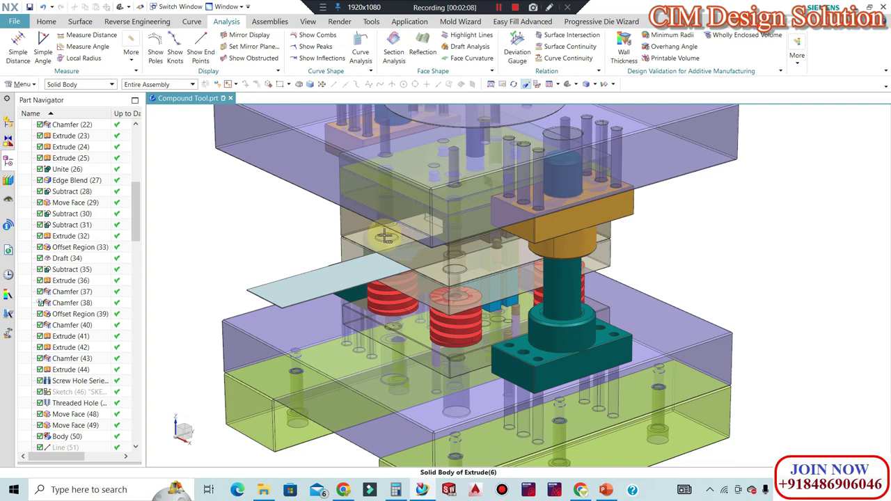
pyautogui.scroll(2, 385, 238)
# - In PowerPoint, visit the title slide, highlight its contact number text, then open slide 2
pyautogui.click(606, 491)
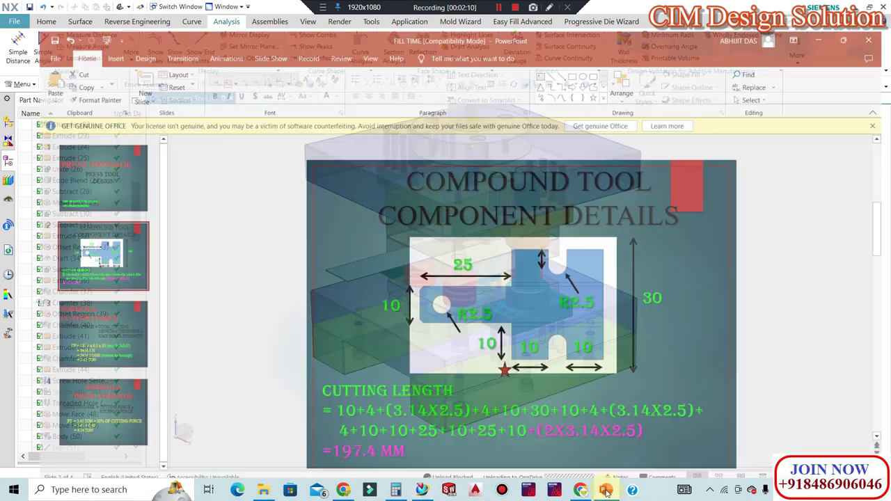
pyautogui.click(45, 155)
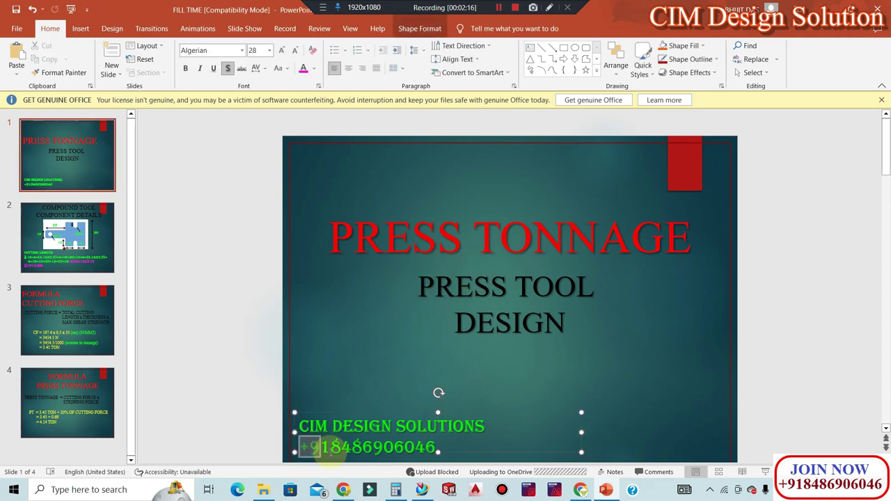
pyautogui.moveTo(301, 445); pyautogui.dragTo(437, 447)
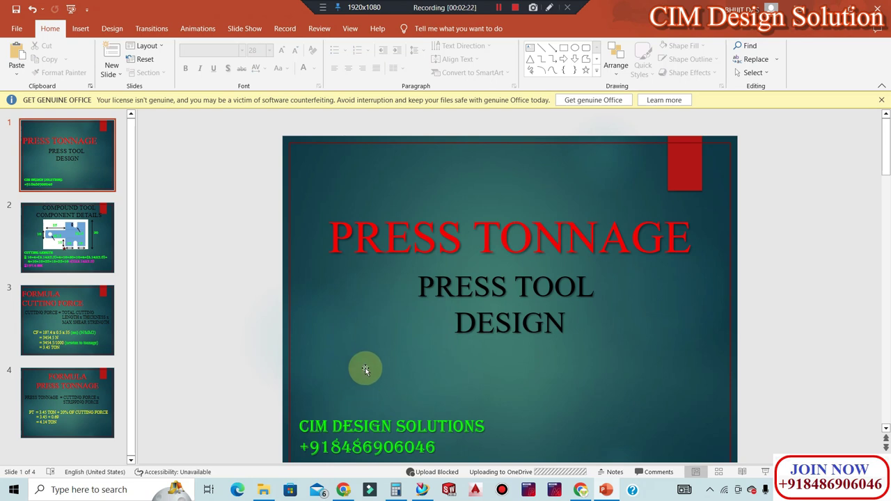
pyautogui.click(131, 267)
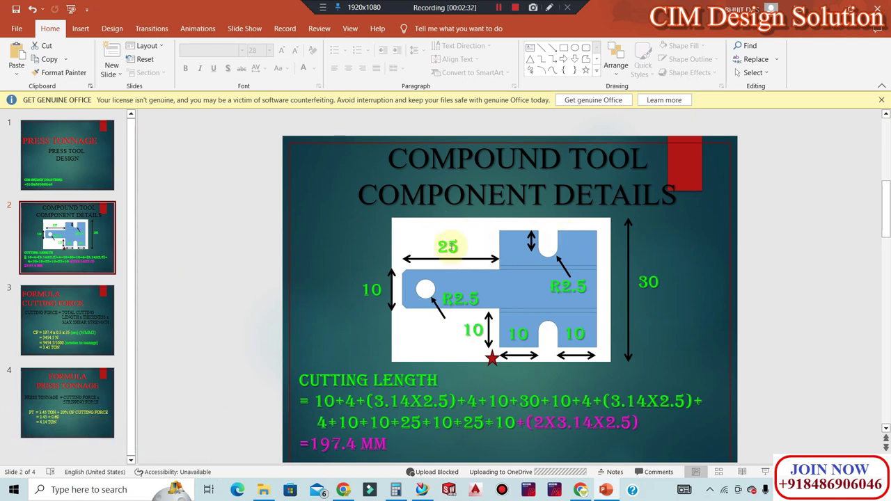
# - Copy the 25 dimension label into a 4 label beside the top notch arrow, then view slide 3
pyautogui.click(451, 245)
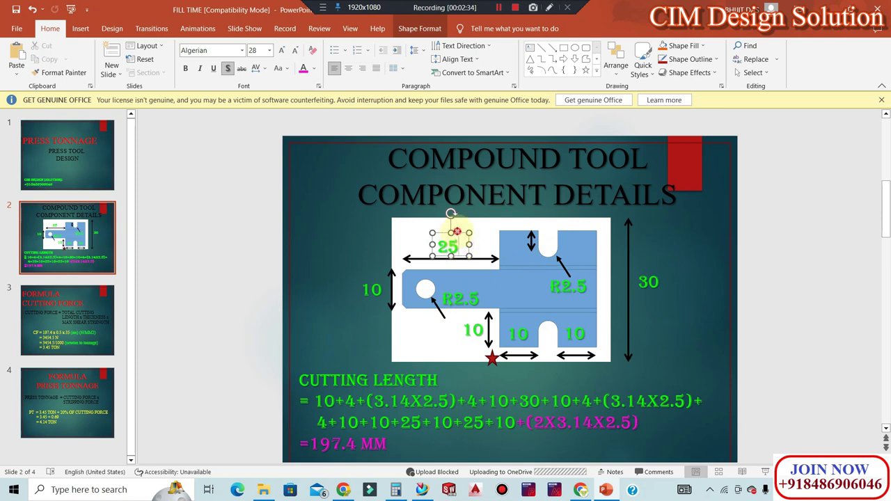
pyautogui.moveTo(463, 238); pyautogui.dragTo(511, 230)
pyautogui.write('4')
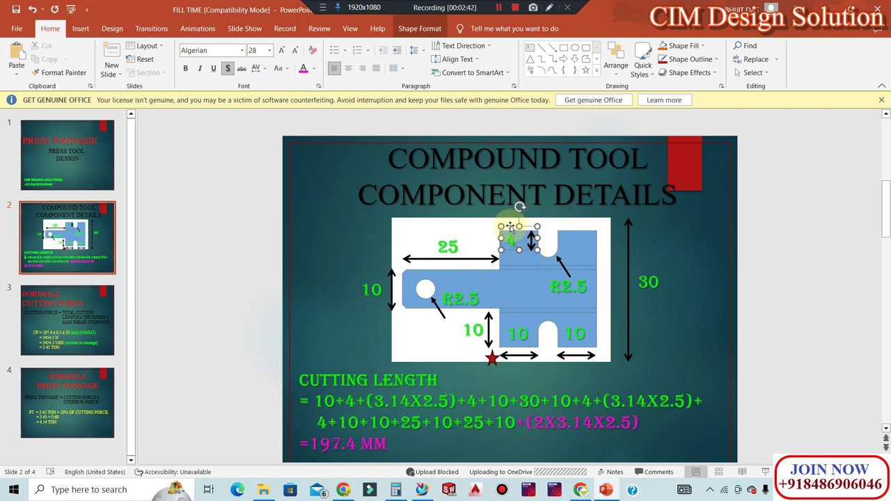
pyautogui.click(518, 225)
pyautogui.click(366, 227)
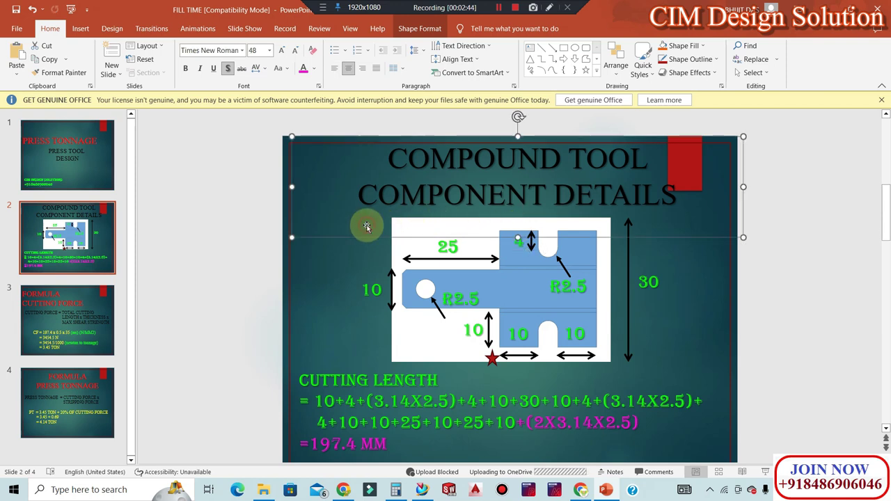
pyautogui.click(321, 252)
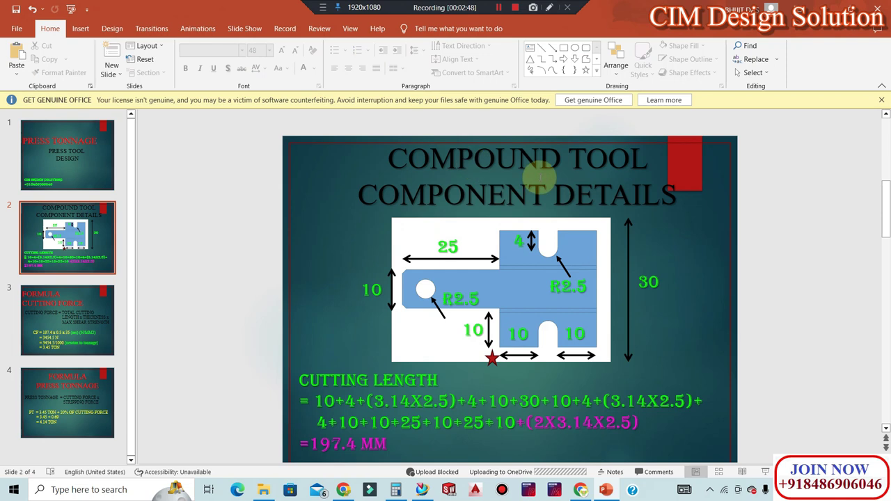
pyautogui.click(62, 320)
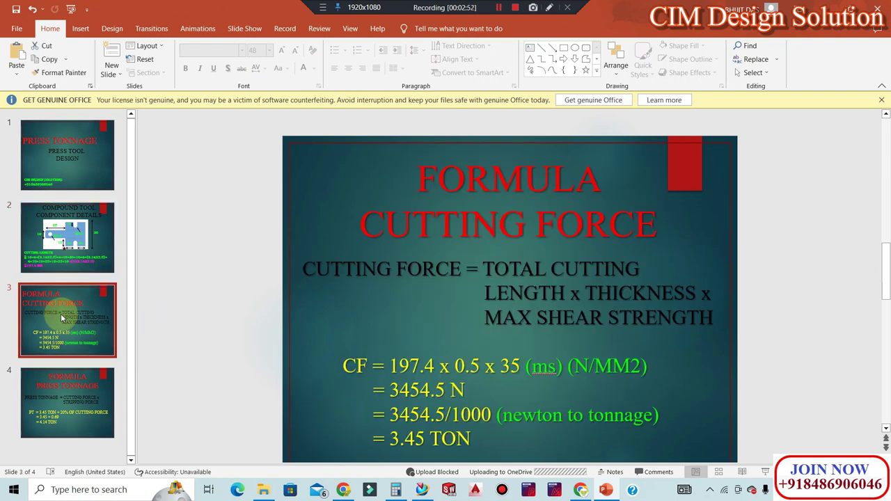
# - Display slide 4, showing press tonnage PT = 3.45 + 0.69 = 4.14 TON
pyautogui.click(56, 402)
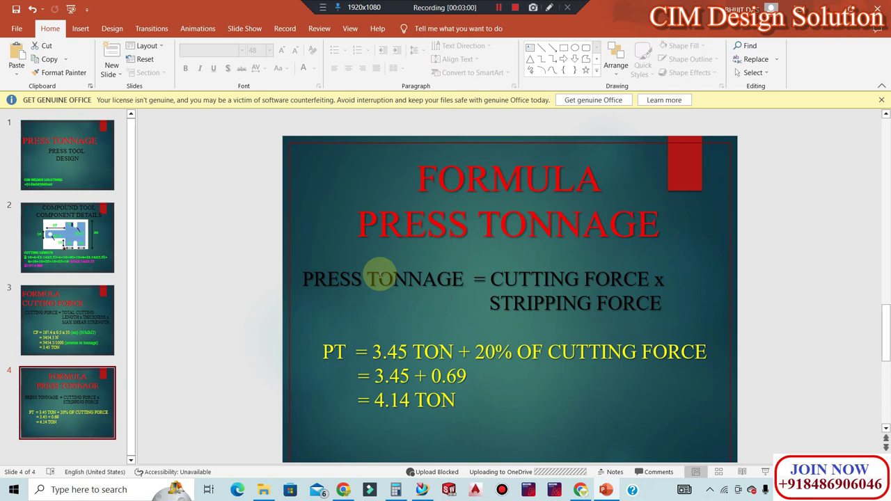
# - Back in NX, measure the die set's vertical projected distance, reading 245.5000 mm
pyautogui.click(422, 492)
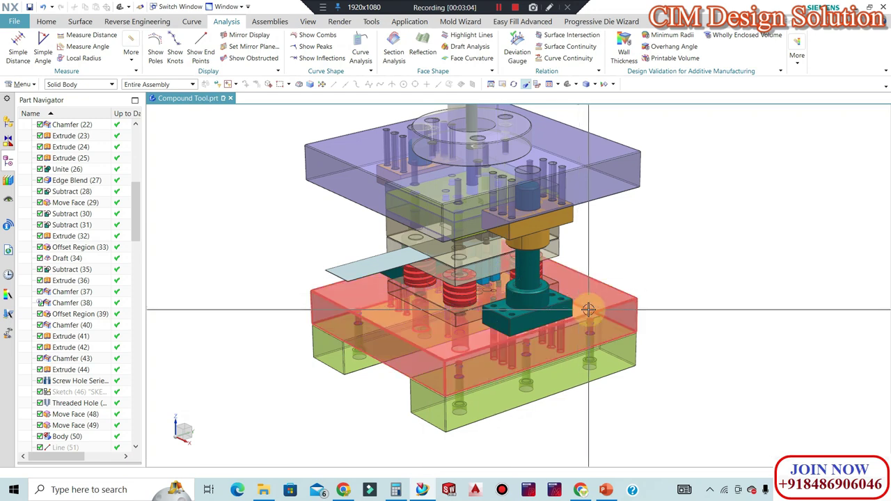
pyautogui.hotkey('ctrl', 'alt', 'f')
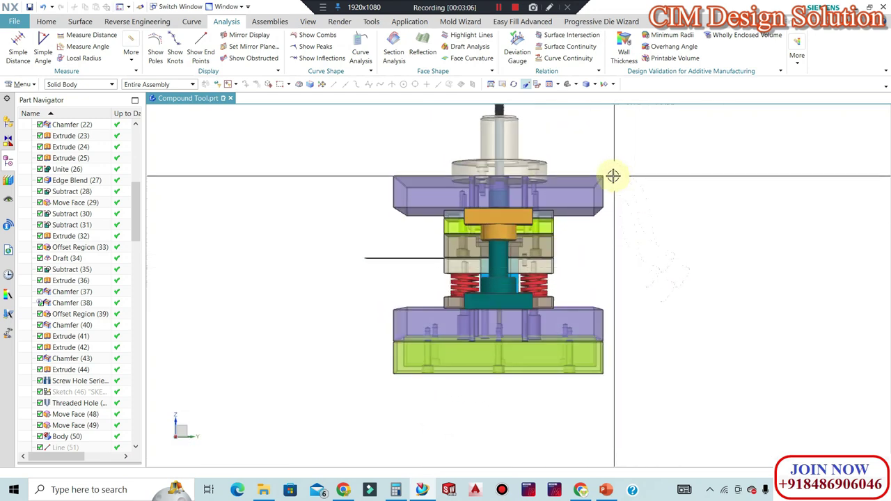
pyautogui.moveTo(688, 220)
pyautogui.mouseDown(button='middle')
pyautogui.moveTo(643, 235)
pyautogui.moveTo(641, 213)
pyautogui.moveTo(602, 211)
pyautogui.mouseUp(button='middle')
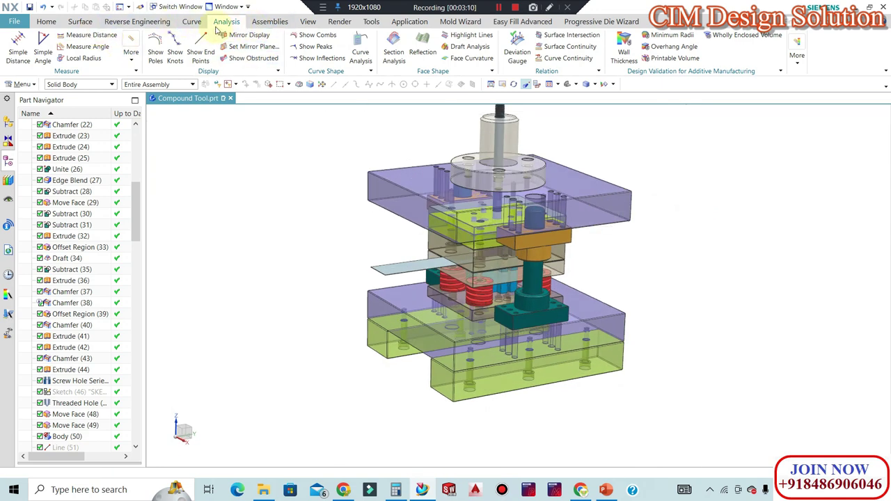
pyautogui.click(83, 36)
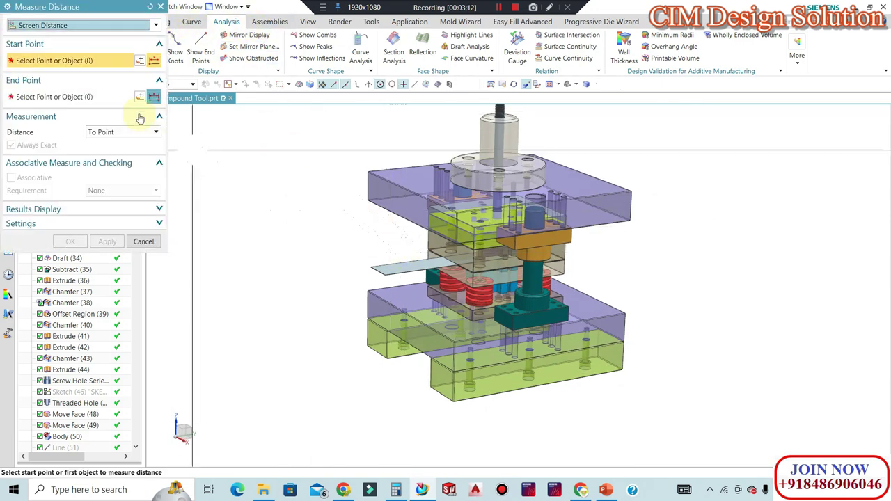
pyautogui.click(80, 27)
pyautogui.click(53, 47)
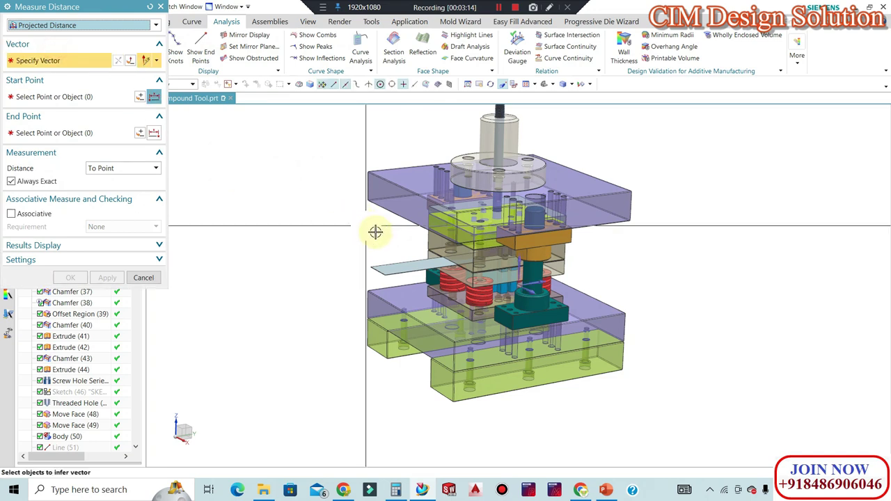
pyautogui.click(406, 181)
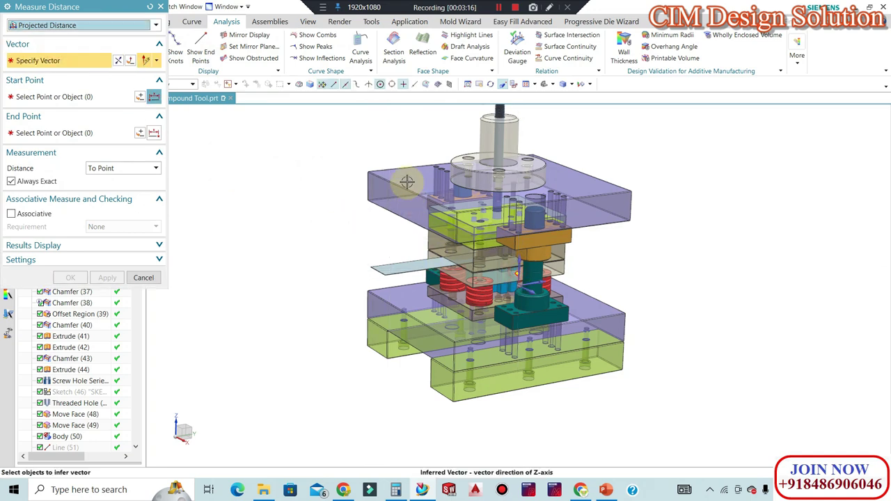
pyautogui.moveTo(398, 261)
pyautogui.mouseDown(button='middle')
pyautogui.moveTo(376, 359)
pyautogui.moveTo(318, 297)
pyautogui.mouseUp(button='middle')
pyautogui.click(316, 295)
pyautogui.moveTo(342, 221)
pyautogui.mouseDown(button='middle')
pyautogui.moveTo(350, 258)
pyautogui.moveTo(357, 209)
pyautogui.mouseUp(button='middle')
pyautogui.click(358, 206)
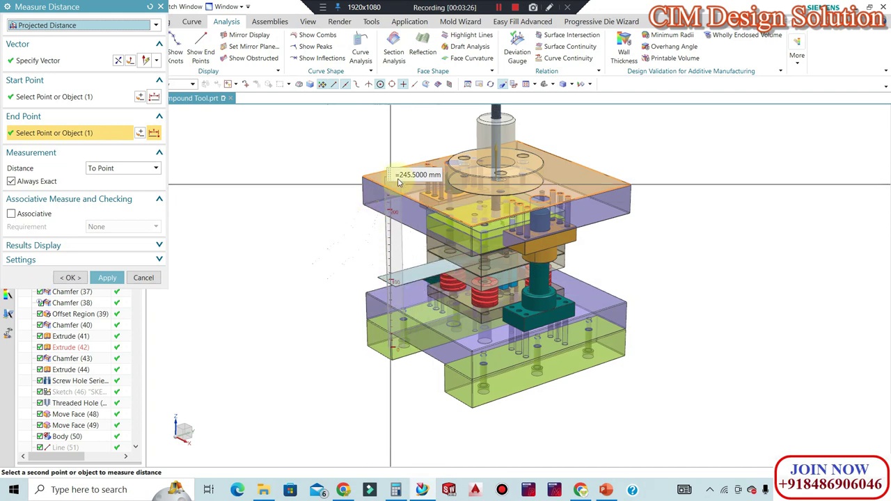
pyautogui.click(143, 277)
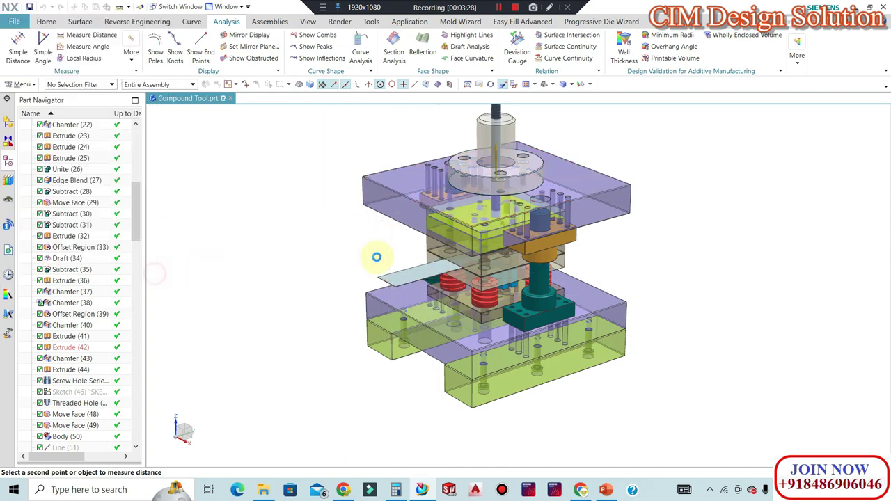
pyautogui.moveTo(382, 198)
pyautogui.mouseDown(button='middle')
pyautogui.moveTo(381, 310)
pyautogui.moveTo(342, 249)
pyautogui.moveTo(348, 239)
pyautogui.moveTo(348, 252)
pyautogui.moveTo(382, 188)
pyautogui.mouseUp(button='middle')
pyautogui.scroll(3, 362, 195)
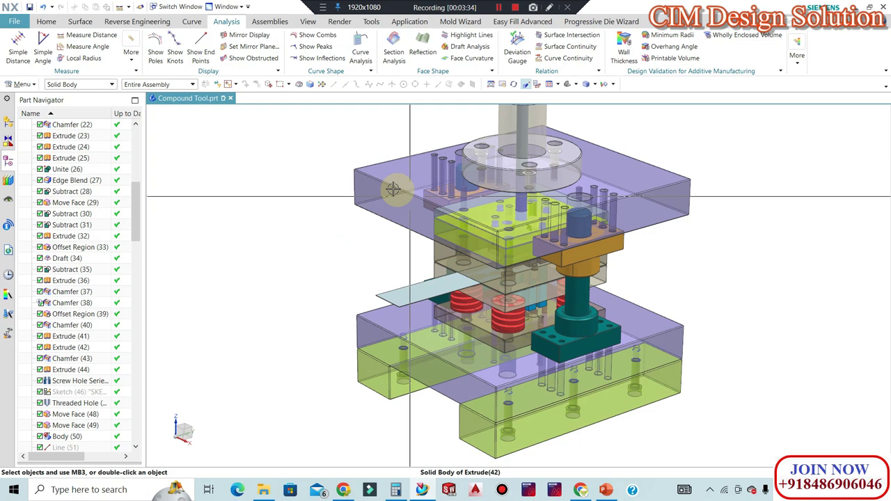
pyautogui.moveTo(380, 269)
pyautogui.mouseDown(button='middle')
pyautogui.moveTo(472, 285)
pyautogui.moveTo(585, 290)
pyautogui.moveTo(544, 287)
pyautogui.moveTo(554, 275)
pyautogui.moveTo(568, 293)
pyautogui.mouseUp(button='middle')
pyautogui.scroll(3, 560, 266)
pyautogui.scroll(-3, 554, 271)
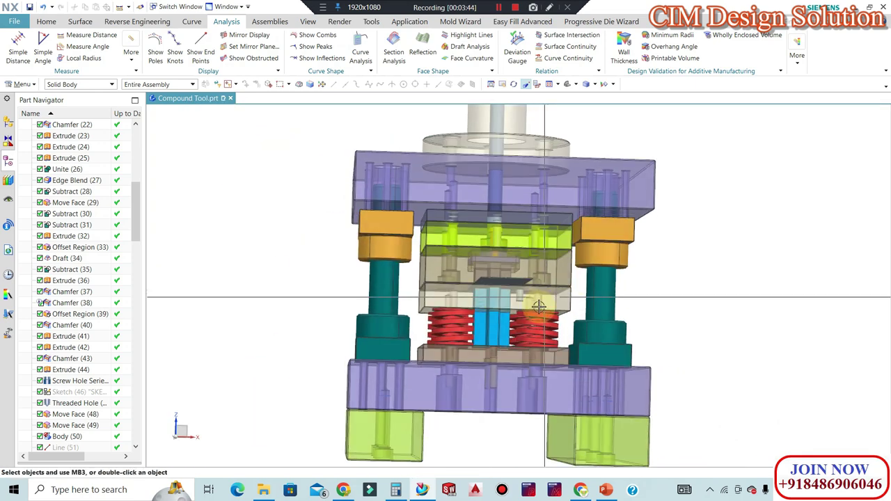
pyautogui.scroll(3, 569, 294)
pyautogui.scroll(1, 570, 293)
pyautogui.scroll(-2, 550, 282)
pyautogui.scroll(-2, 541, 341)
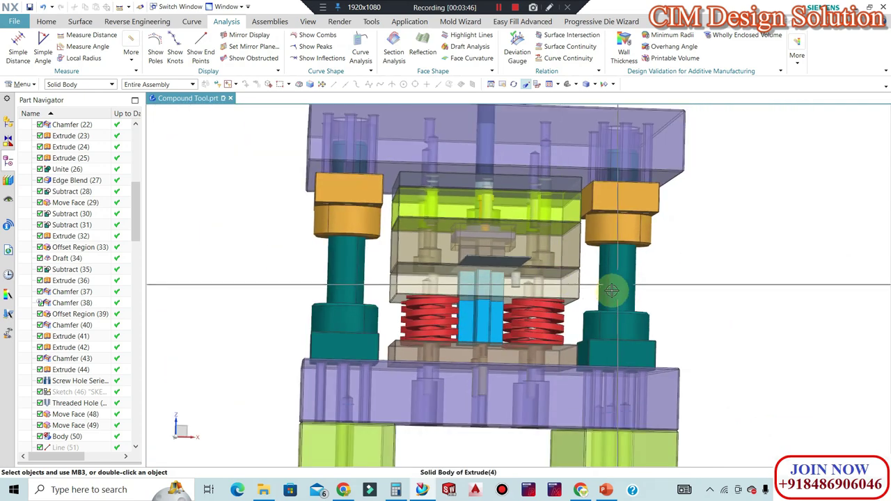
pyautogui.moveTo(541, 343); pyautogui.dragTo(601, 309, button='middle')
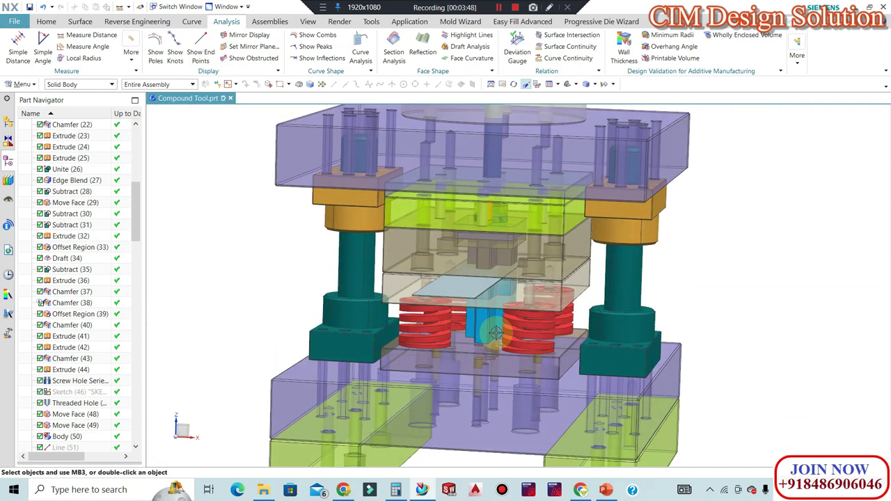
pyautogui.scroll(-2, 602, 309)
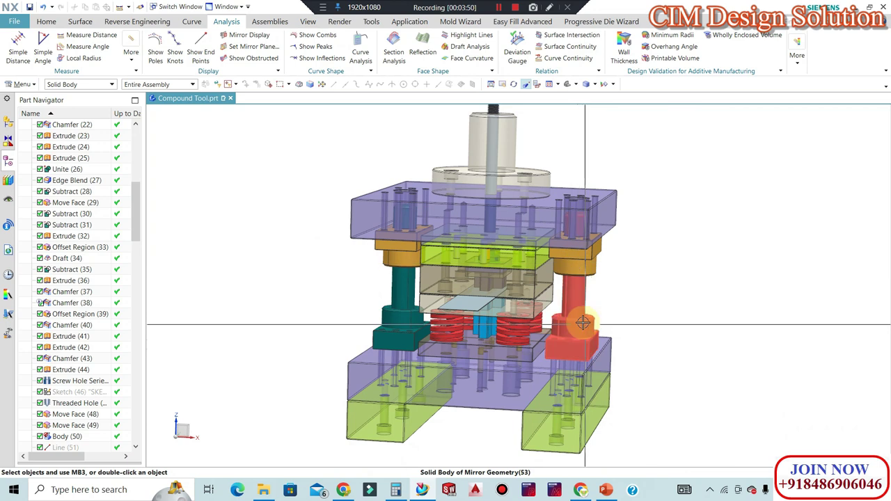
pyautogui.scroll(3, 575, 340)
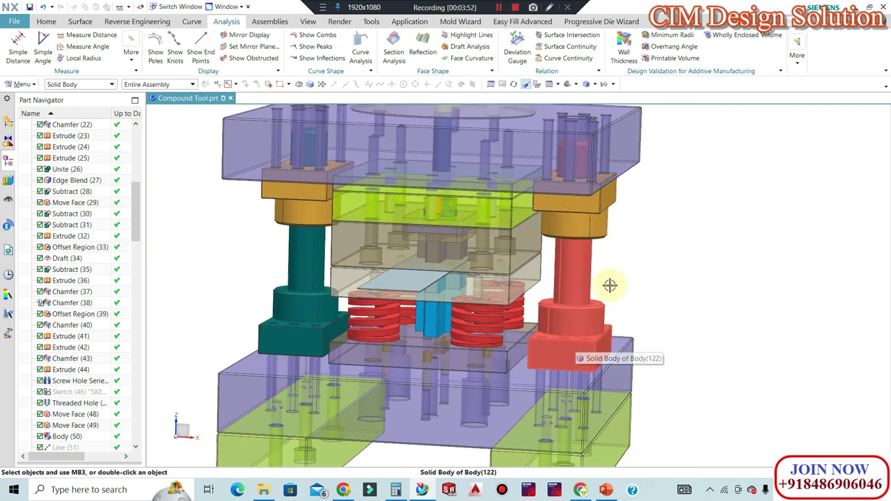
pyautogui.scroll(-1, 543, 241)
pyautogui.moveTo(557, 273)
pyautogui.mouseDown(button='middle')
pyautogui.moveTo(543, 241)
pyautogui.moveTo(554, 282)
pyautogui.moveTo(564, 276)
pyautogui.mouseUp(button='middle')
pyautogui.scroll(1, 554, 284)
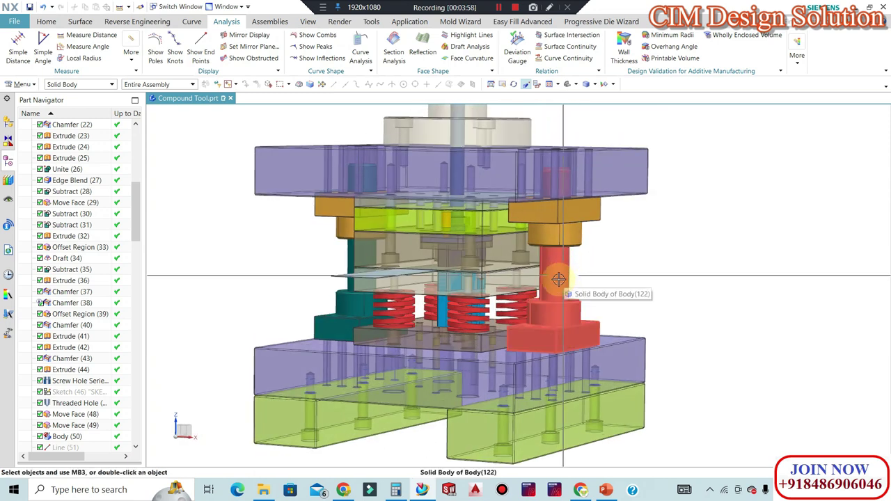
pyautogui.moveTo(533, 259)
pyautogui.mouseDown(button='middle')
pyautogui.moveTo(557, 275)
pyautogui.moveTo(506, 319)
pyautogui.mouseUp(button='middle')
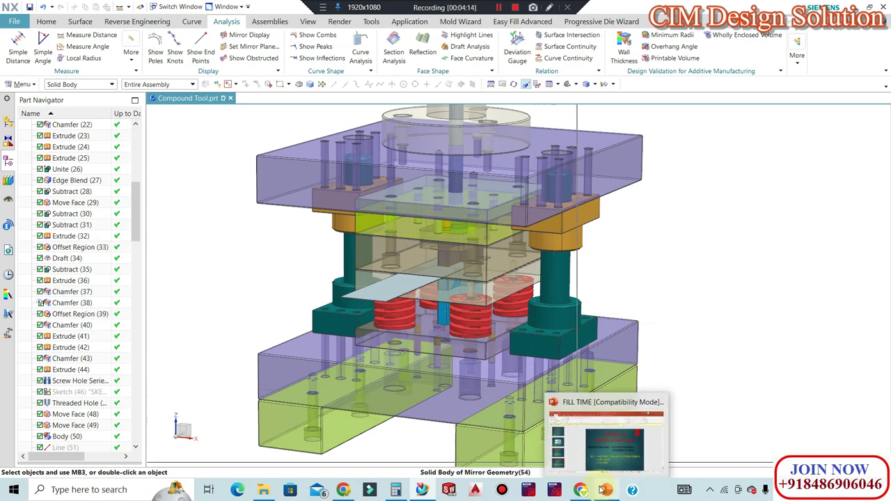
# - Return to PowerPoint, highlight CUTTING FORCE and STRIPPING FORCE on slide 4, then show slide 3
pyautogui.click(603, 490)
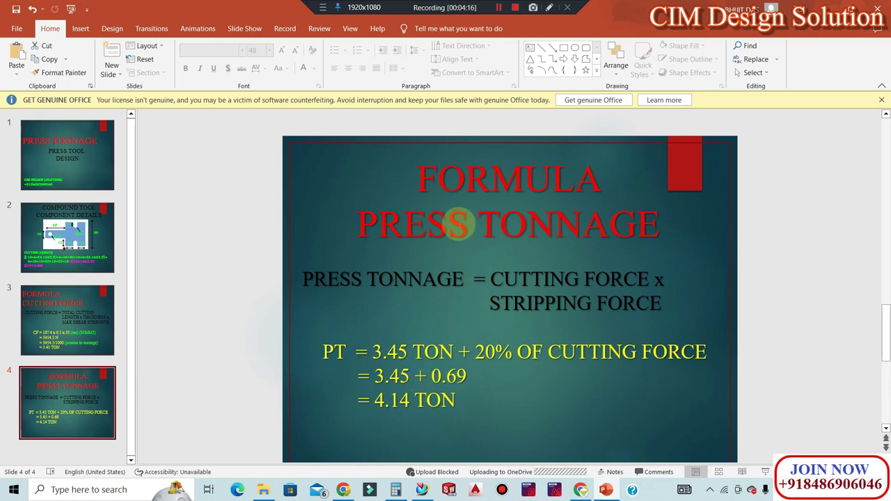
pyautogui.moveTo(491, 278); pyautogui.dragTo(655, 280)
pyautogui.click(503, 311)
pyautogui.moveTo(491, 303); pyautogui.dragTo(660, 303)
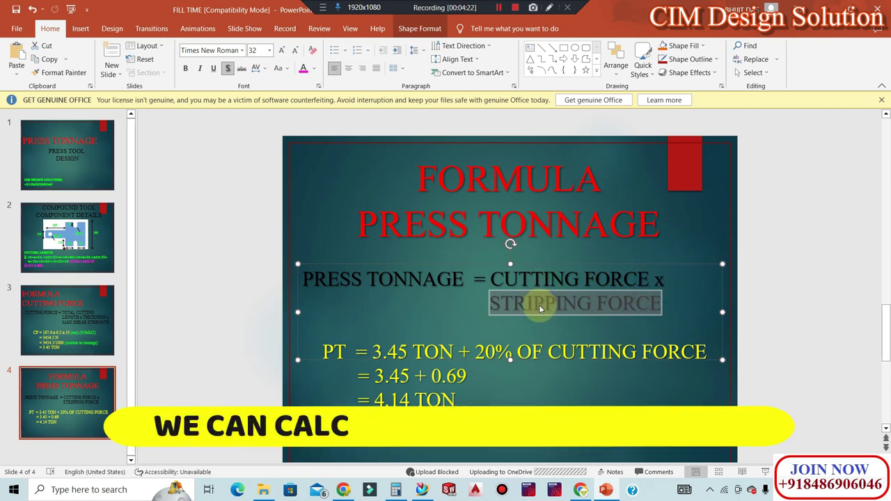
pyautogui.click(512, 277)
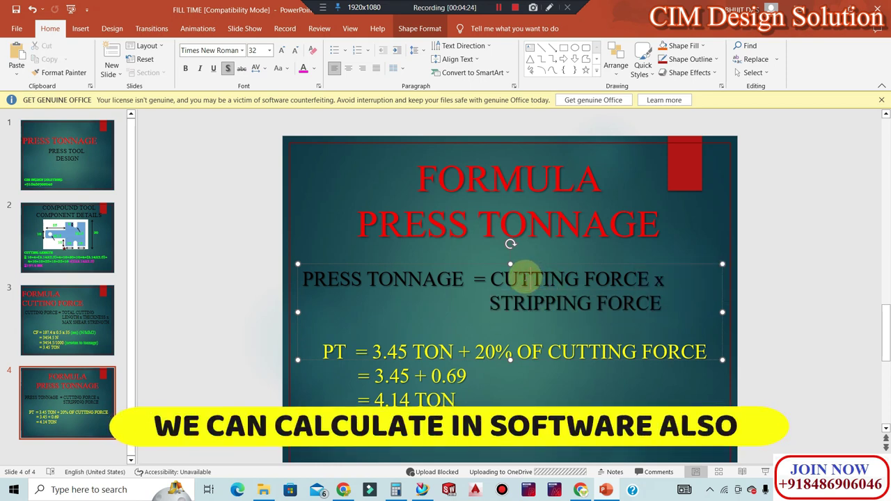
pyautogui.click(70, 310)
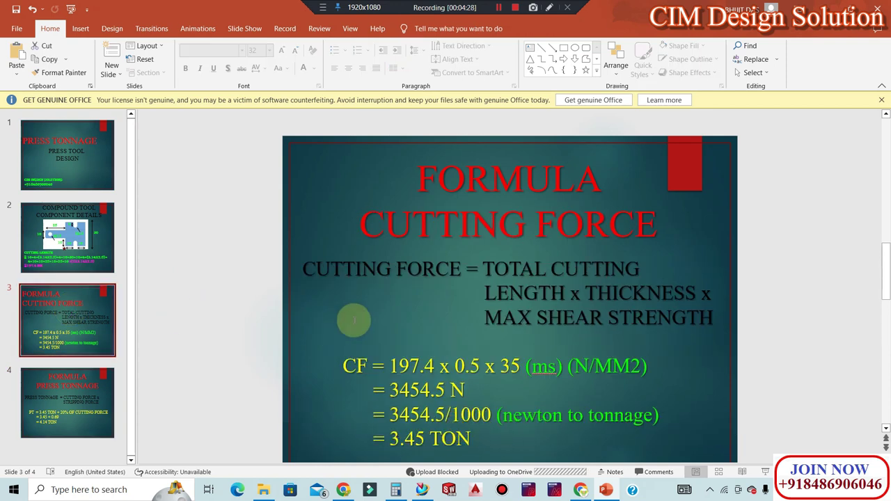
# - Highlight TOTAL CUTTING in the slide 3 formula and briefly view the component details slide
pyautogui.moveTo(485, 266); pyautogui.dragTo(641, 268)
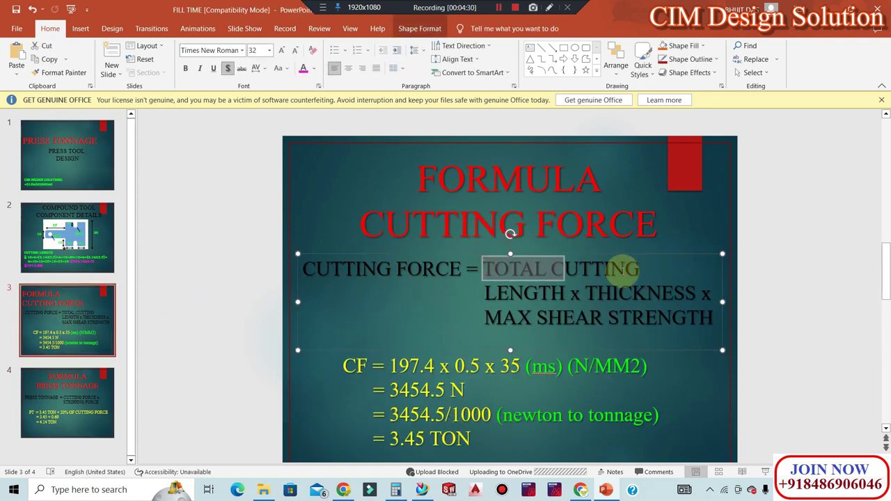
pyautogui.click(92, 242)
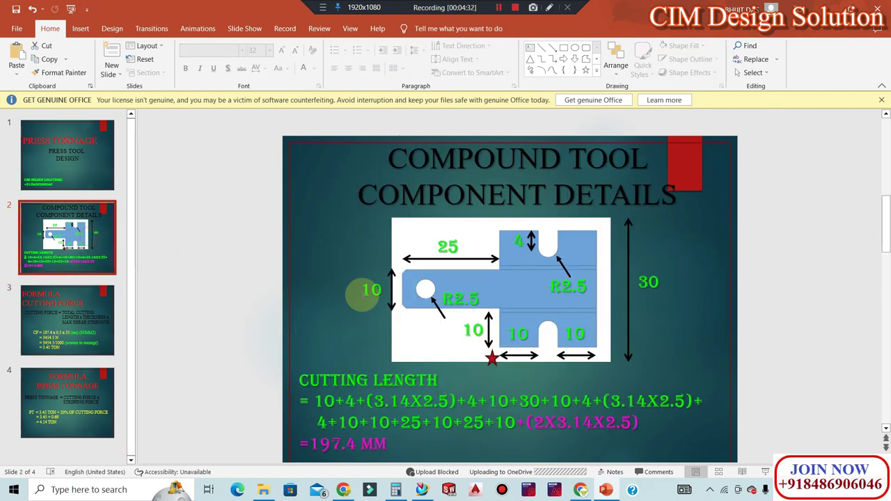
pyautogui.click(60, 315)
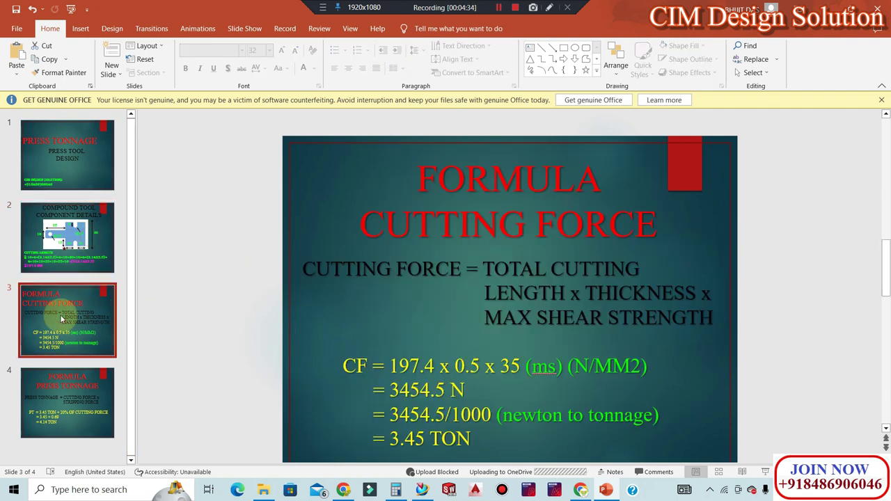
# - Highlight THICKNESS and MAX SHEAR STRENGTH in the formula, then return to slide 2
pyautogui.moveTo(584, 291); pyautogui.dragTo(696, 292)
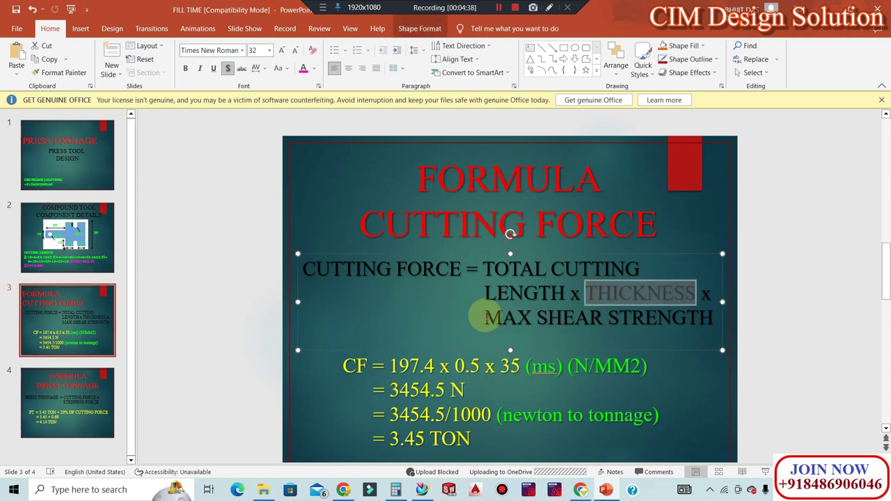
pyautogui.moveTo(486, 317); pyautogui.dragTo(713, 319)
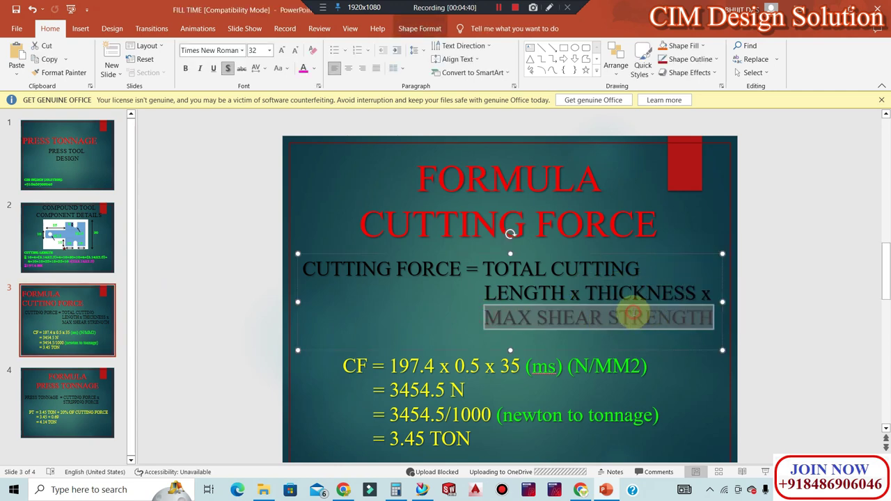
pyautogui.click(630, 317)
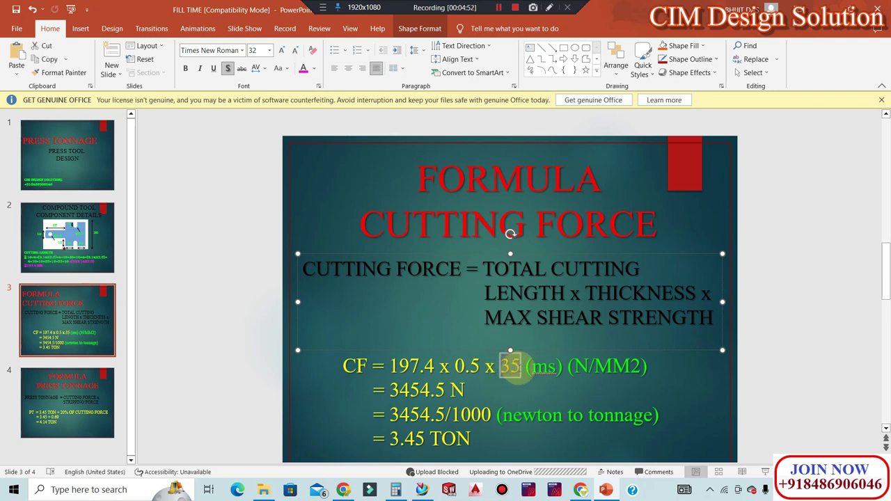
pyautogui.click(476, 332)
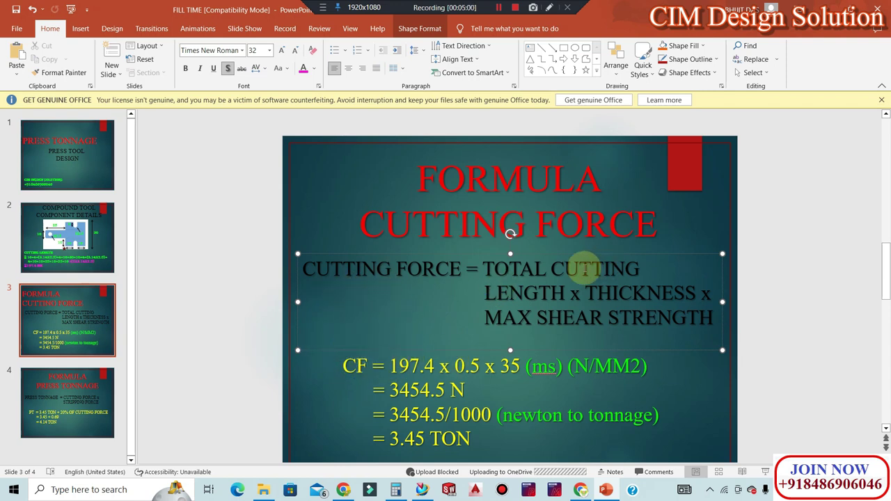
pyautogui.click(55, 238)
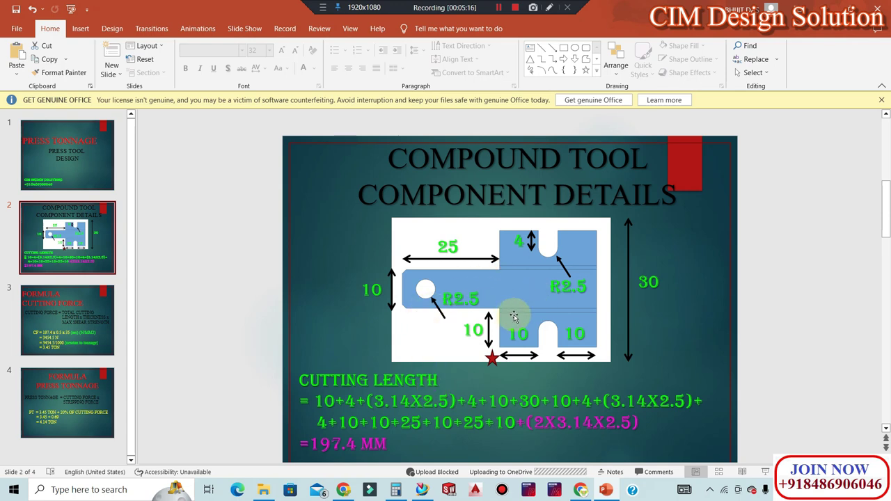
# - Turn on pen ink, mark the lower 10 edge and circle the first (3.14X2.5) term
pyautogui.click(325, 10)
pyautogui.click(362, 23)
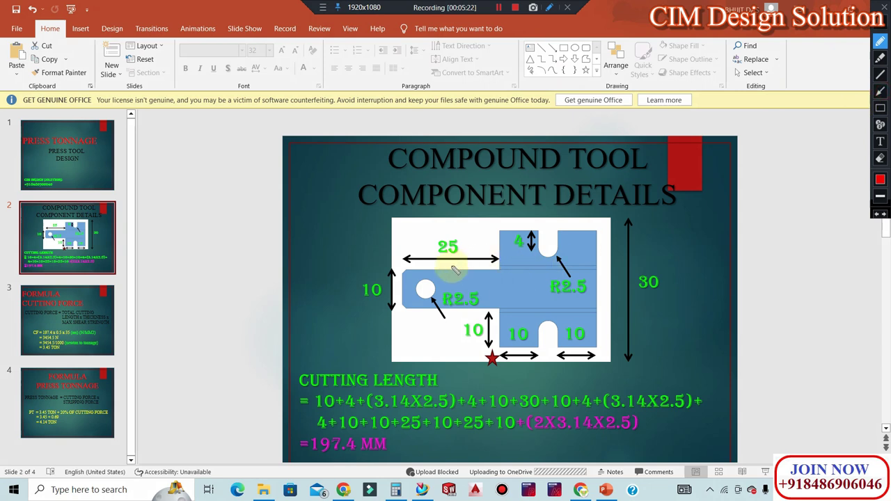
pyautogui.moveTo(520, 332); pyautogui.dragTo(509, 368)
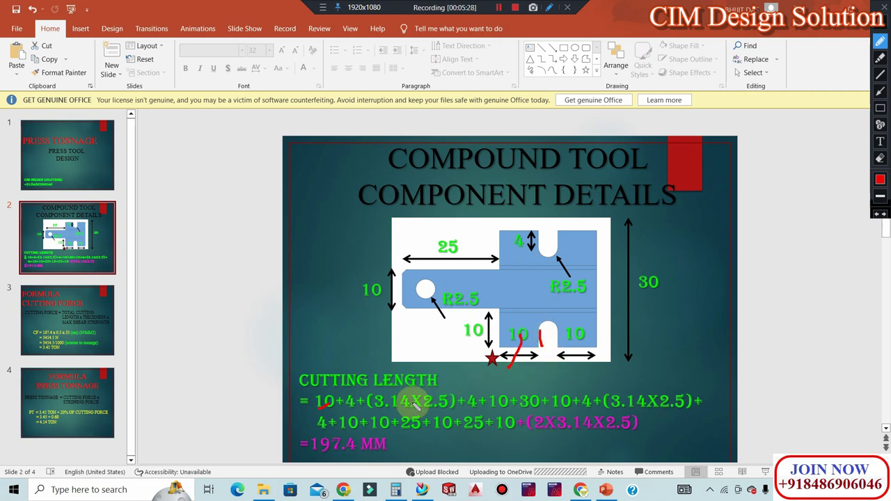
pyautogui.moveTo(456, 399)
pyautogui.mouseDown()
pyautogui.moveTo(361, 405)
pyautogui.moveTo(437, 422)
pyautogui.mouseUp()
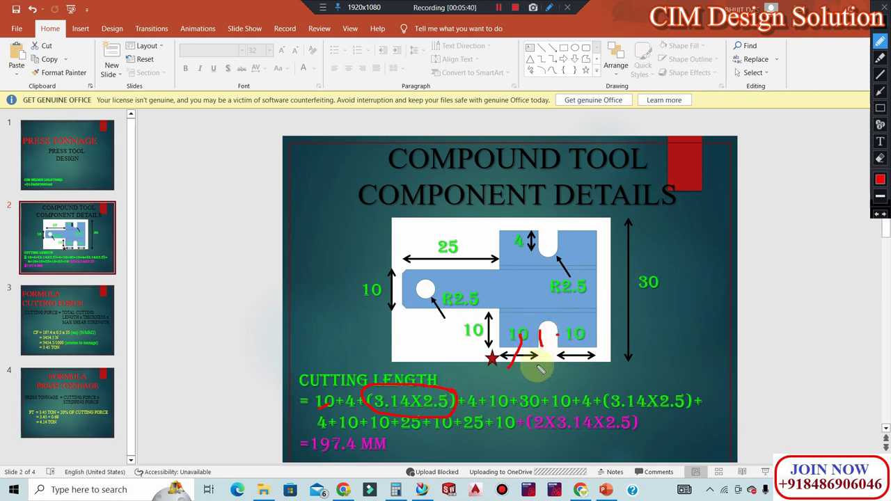
# - Mark the upper slot and remaining edges in red and circle the second (3.14X2.5) term
pyautogui.moveTo(571, 344); pyautogui.dragTo(604, 324)
pyautogui.moveTo(529, 411); pyautogui.dragTo(538, 402)
pyautogui.moveTo(596, 227); pyautogui.dragTo(544, 234)
pyautogui.moveTo(576, 380); pyautogui.dragTo(565, 404)
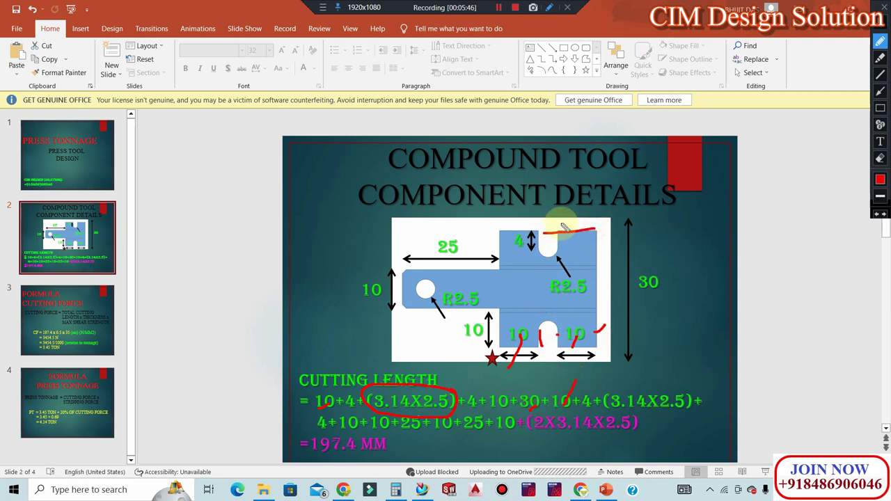
pyautogui.moveTo(566, 234); pyautogui.dragTo(566, 249)
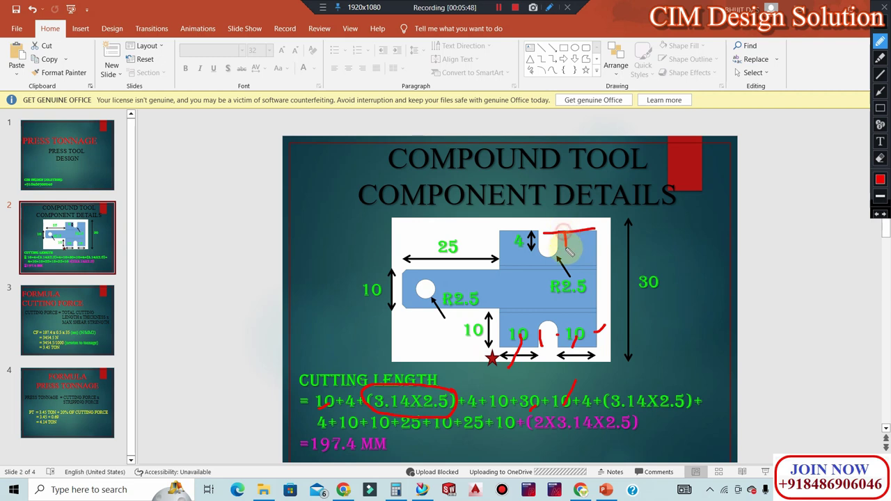
pyautogui.moveTo(674, 396)
pyautogui.mouseDown()
pyautogui.moveTo(596, 393)
pyautogui.moveTo(689, 400)
pyautogui.mouseUp()
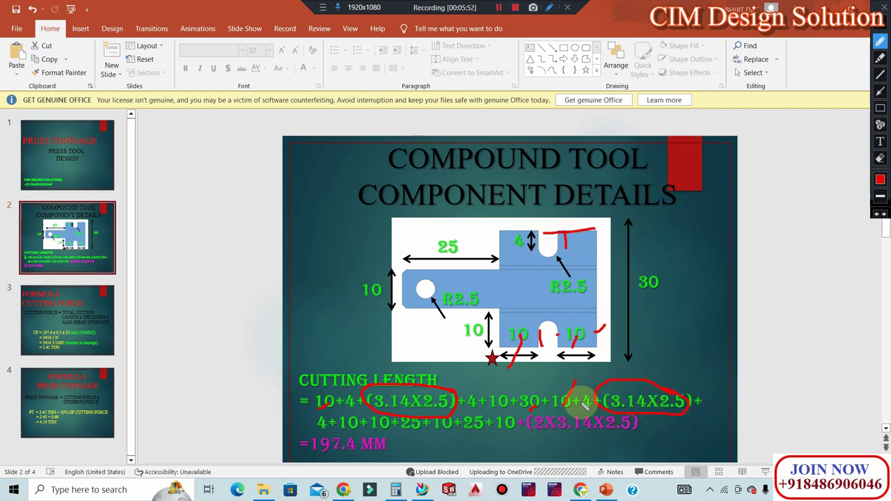
pyautogui.moveTo(532, 223)
pyautogui.mouseDown()
pyautogui.moveTo(499, 223)
pyautogui.moveTo(496, 262)
pyautogui.mouseUp()
# - Ink the tab, 25 and lower-left edges, circle the left R2.5 hole, then erase all ink
pyautogui.click(381, 429)
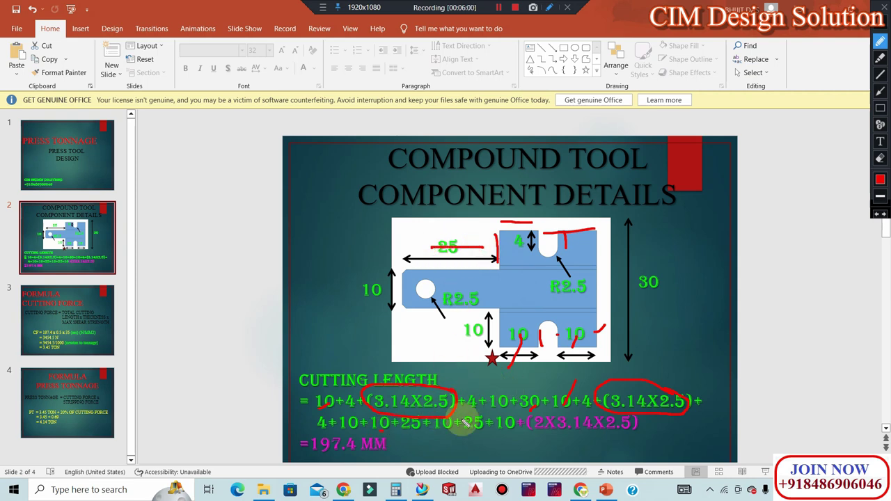
pyautogui.moveTo(399, 270)
pyautogui.mouseDown()
pyautogui.moveTo(404, 301)
pyautogui.moveTo(409, 282)
pyautogui.mouseUp()
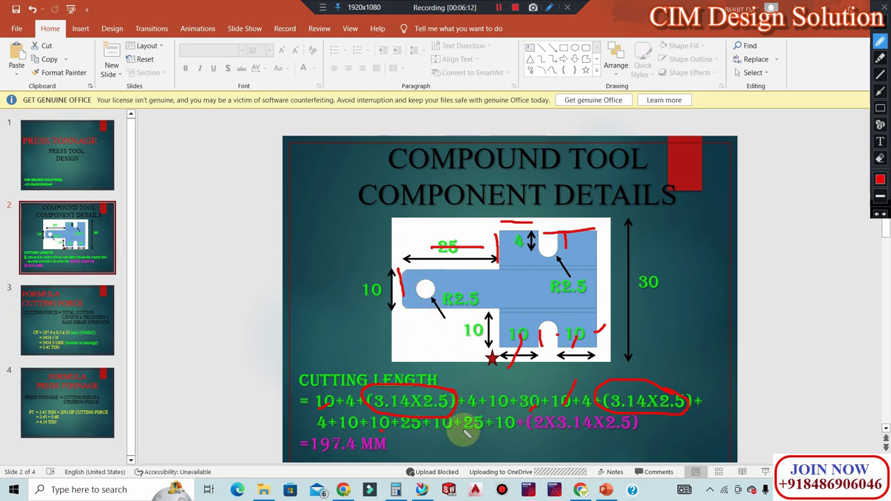
pyautogui.moveTo(412, 320); pyautogui.dragTo(487, 325)
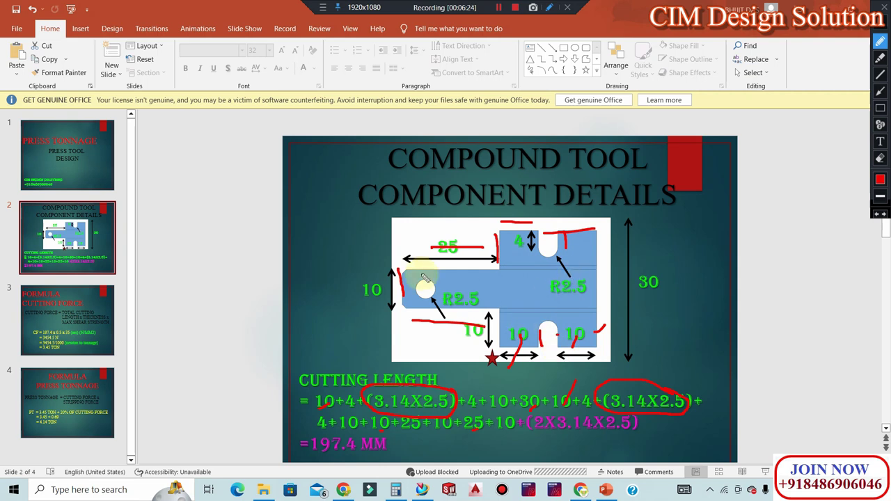
pyautogui.moveTo(417, 282); pyautogui.dragTo(426, 300)
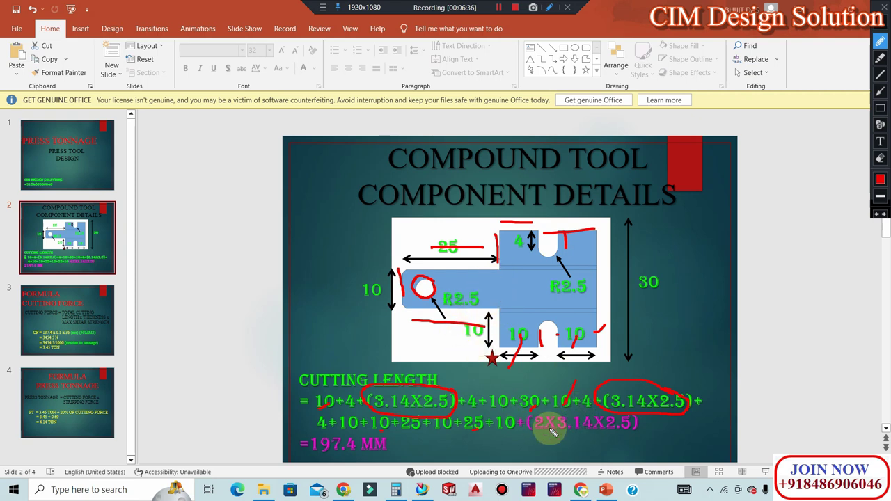
pyautogui.click(885, 7)
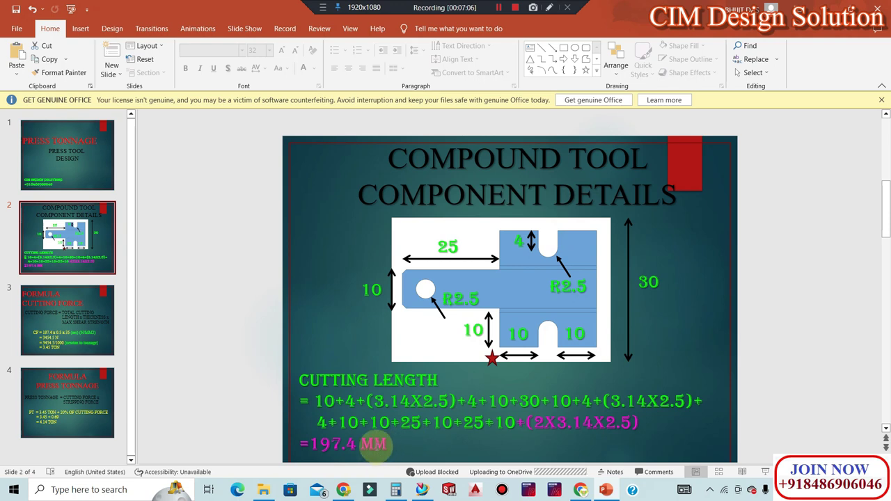
# - On slide 3, highlight the 197.4, 0.5 and 35 values in the CF formula
pyautogui.click(55, 311)
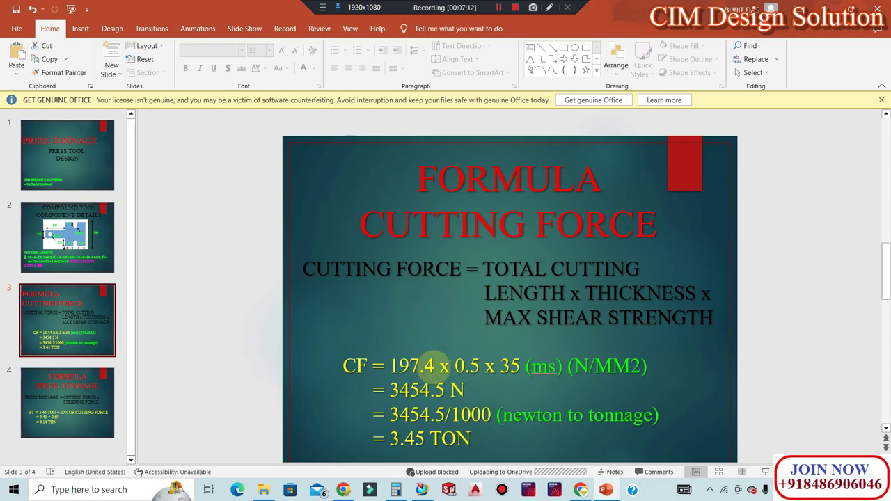
pyautogui.doubleClick(418, 365)
pyautogui.click(481, 366)
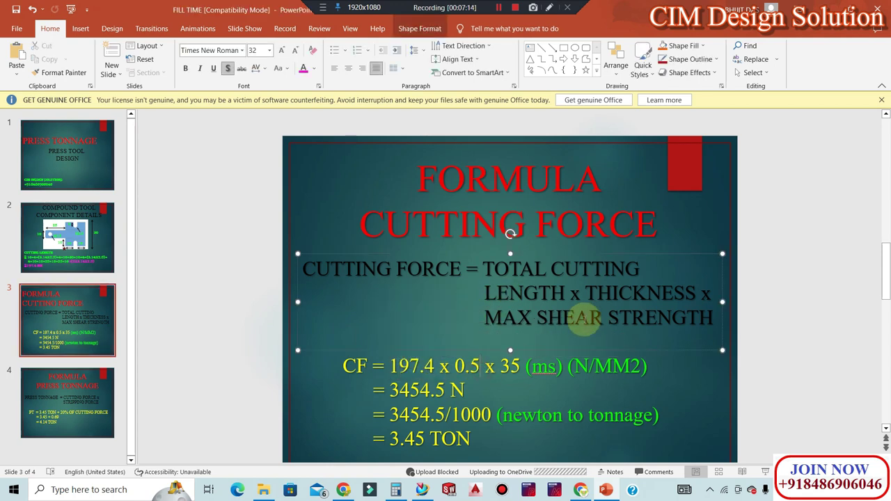
pyautogui.moveTo(479, 366); pyautogui.dragTo(465, 365)
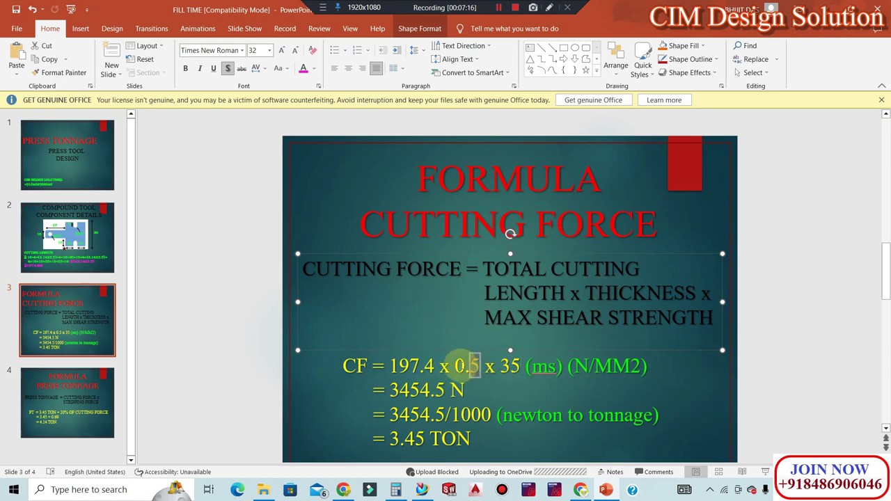
pyautogui.click(587, 294)
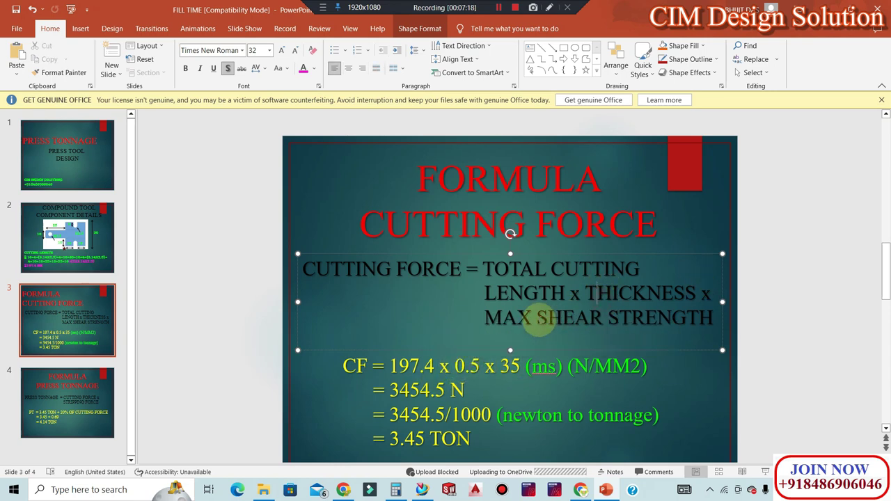
pyautogui.moveTo(499, 366); pyautogui.dragTo(518, 371)
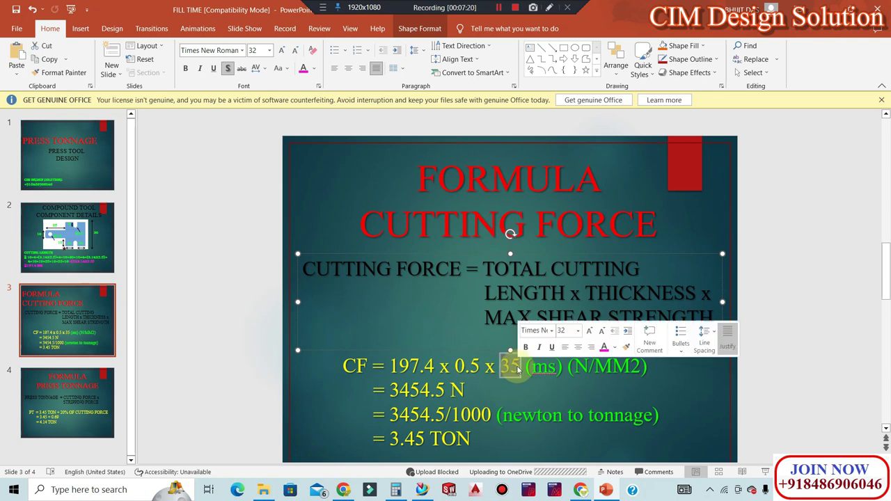
pyautogui.click(567, 291)
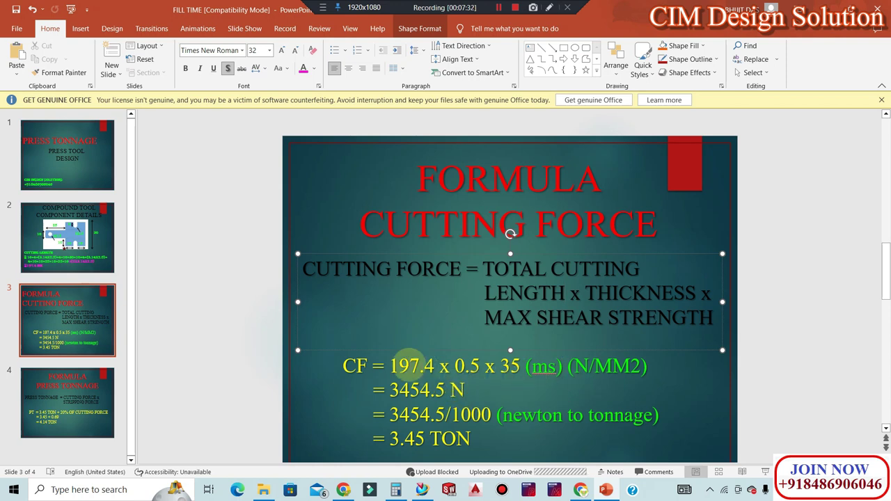
# - Highlight the 3454.5 N product, the 1000 divisor and the 3.45 TON result
pyautogui.moveTo(384, 366); pyautogui.dragTo(521, 365)
pyautogui.click(464, 390)
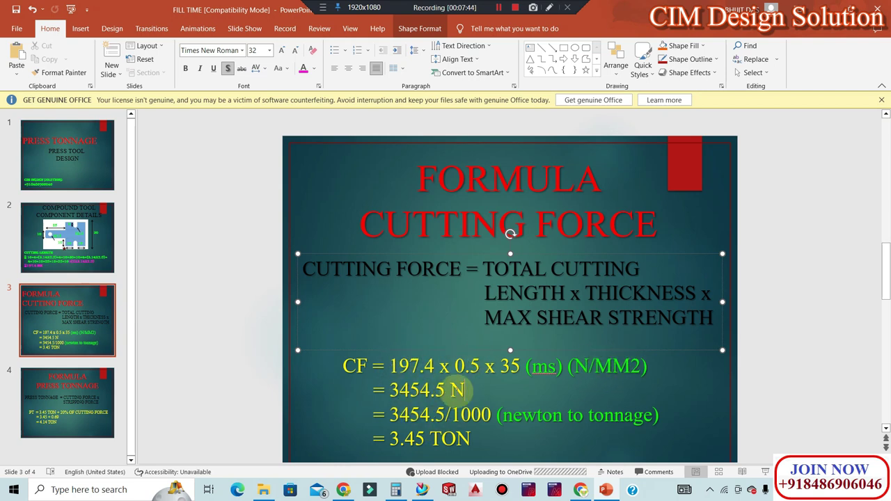
pyautogui.moveTo(466, 390); pyautogui.dragTo(389, 390)
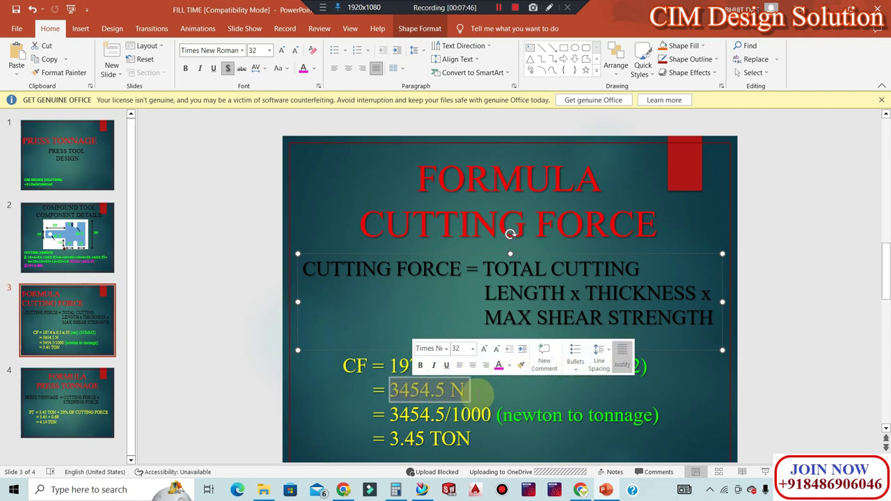
pyautogui.click(480, 394)
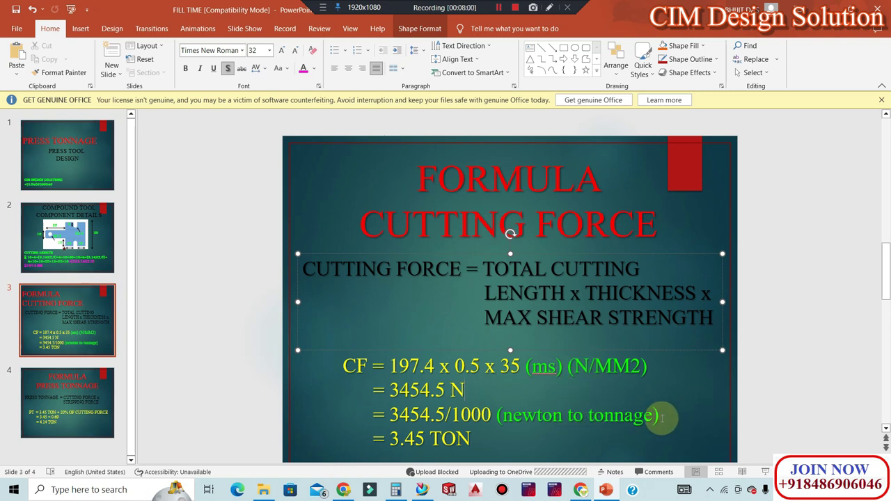
pyautogui.moveTo(451, 415); pyautogui.dragTo(491, 415)
pyautogui.click(476, 392)
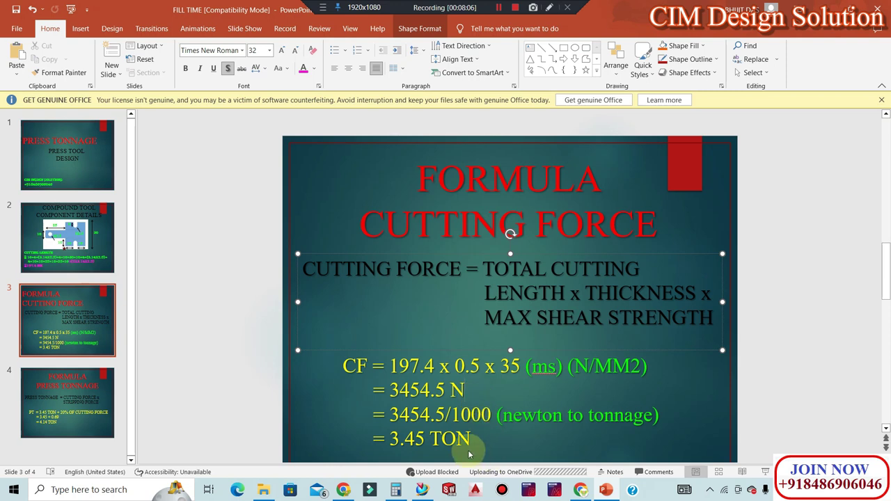
pyautogui.moveTo(473, 439); pyautogui.dragTo(404, 440)
pyautogui.click(374, 272)
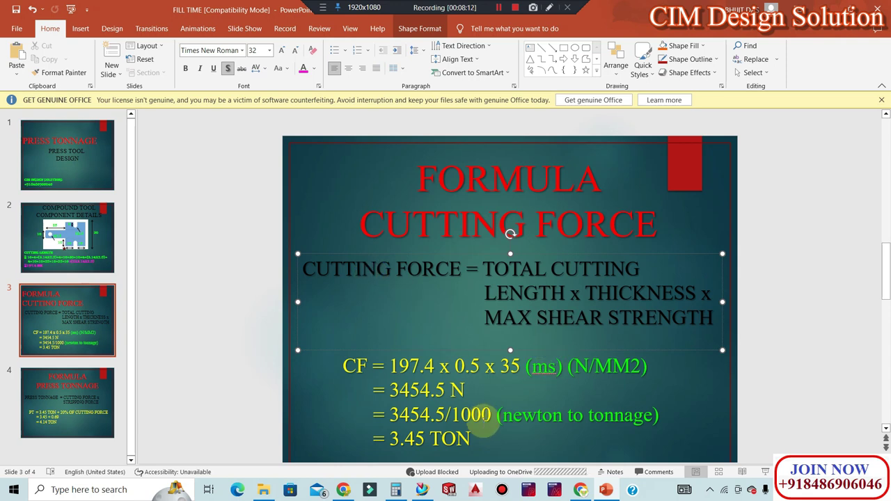
pyautogui.moveTo(473, 439); pyautogui.dragTo(391, 440)
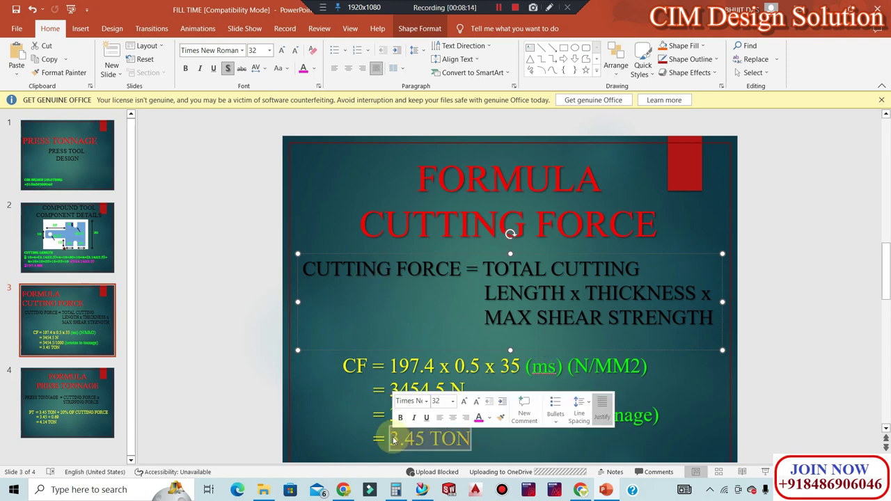
pyautogui.click(409, 321)
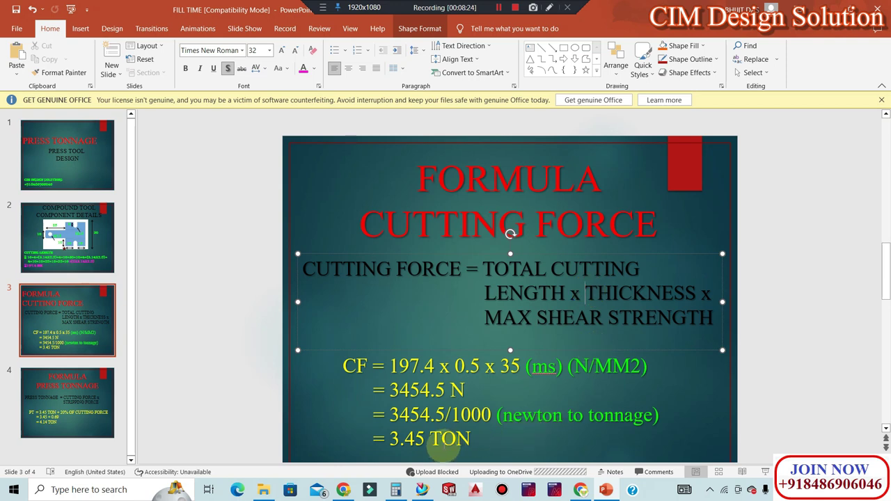
# - On slide 4, highlight CUTTING FORCE and 3.45 TON, and change the x to +
pyautogui.click(80, 397)
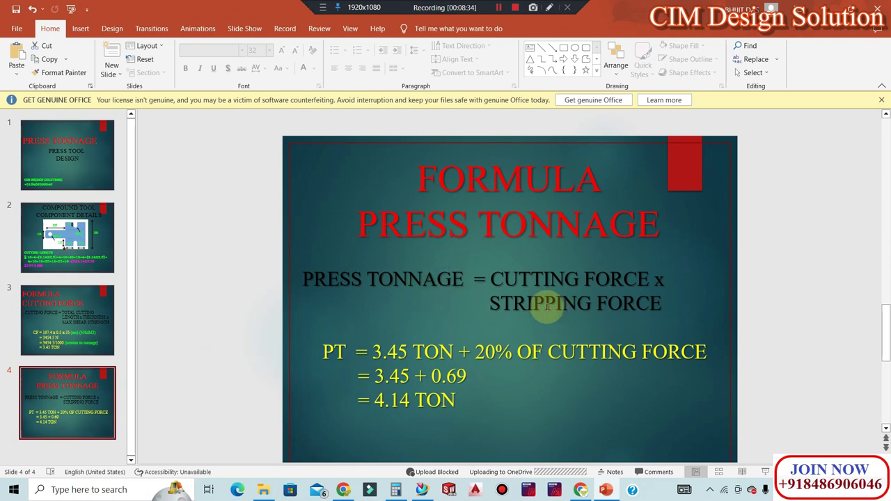
pyautogui.moveTo(491, 279); pyautogui.dragTo(648, 279)
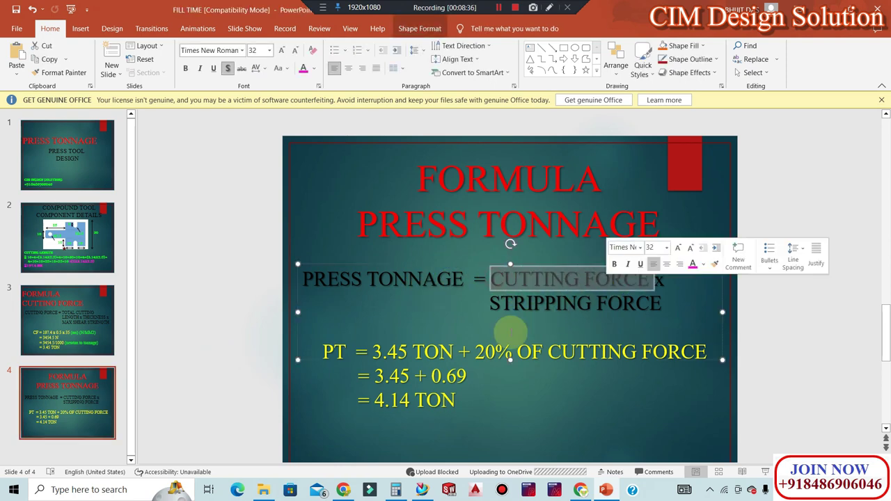
pyautogui.click(375, 352)
pyautogui.moveTo(419, 347); pyautogui.dragTo(453, 348)
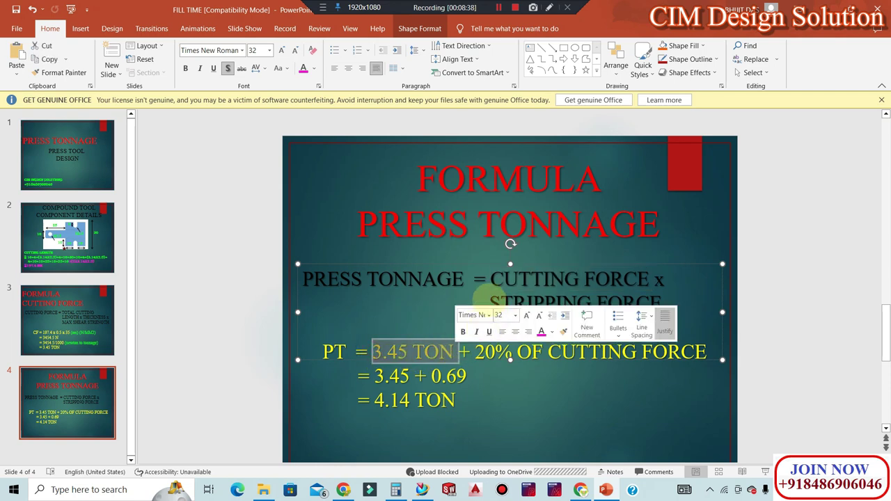
pyautogui.click(490, 301)
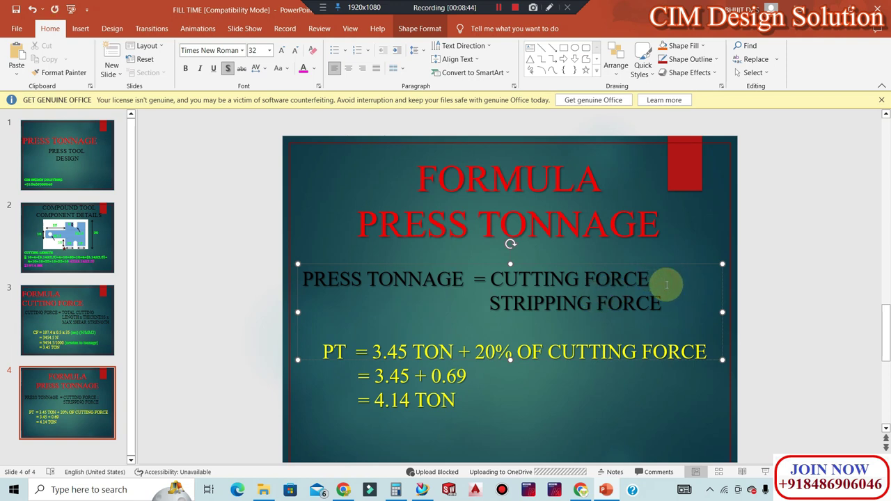
pyautogui.write('+')
pyautogui.click(666, 281)
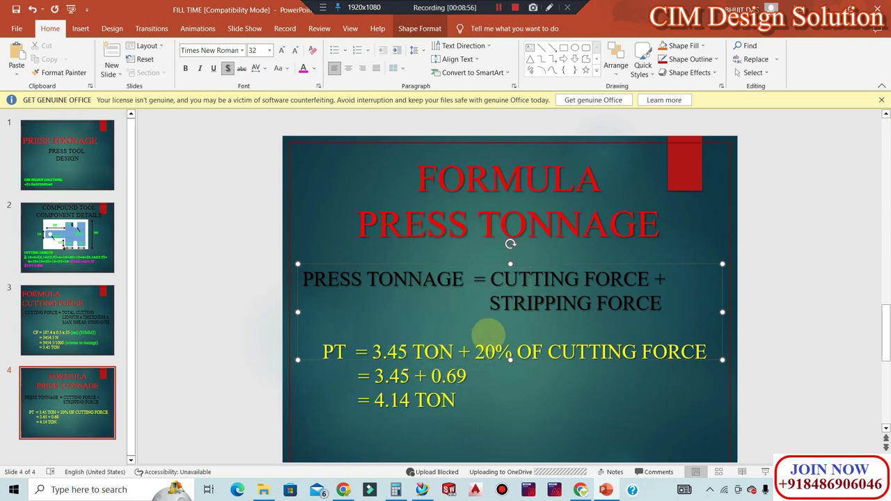
pyautogui.click(398, 490)
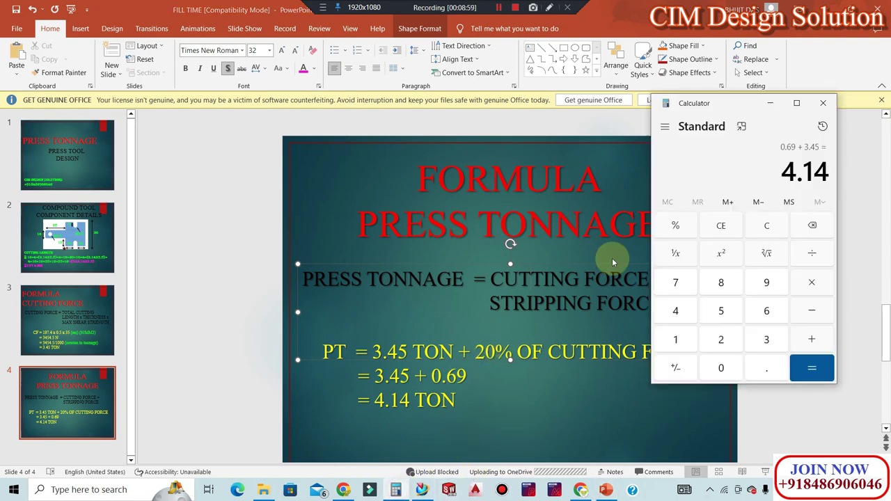
# - Work out 20% of 3.45 as 0.69 in Calculator, then minimize it
pyautogui.click(771, 230)
pyautogui.write('20')
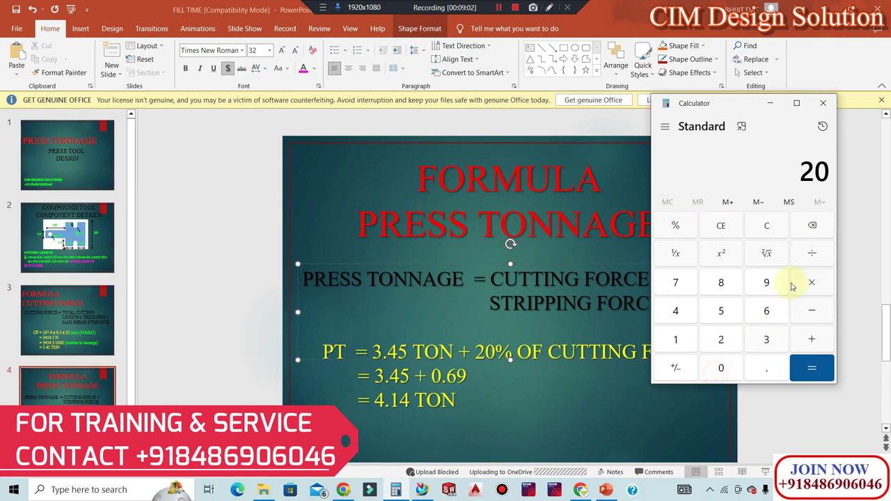
pyautogui.click(675, 340)
pyautogui.click(720, 368)
pyautogui.click(720, 368)
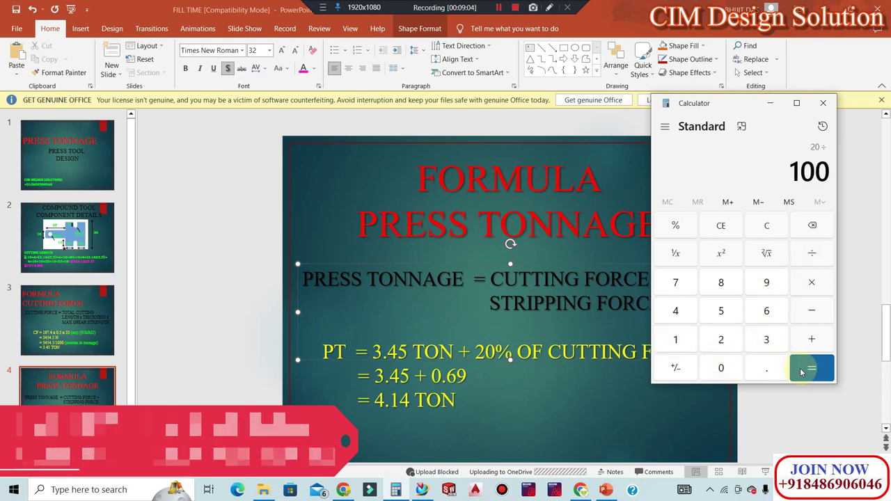
pyautogui.click(808, 367)
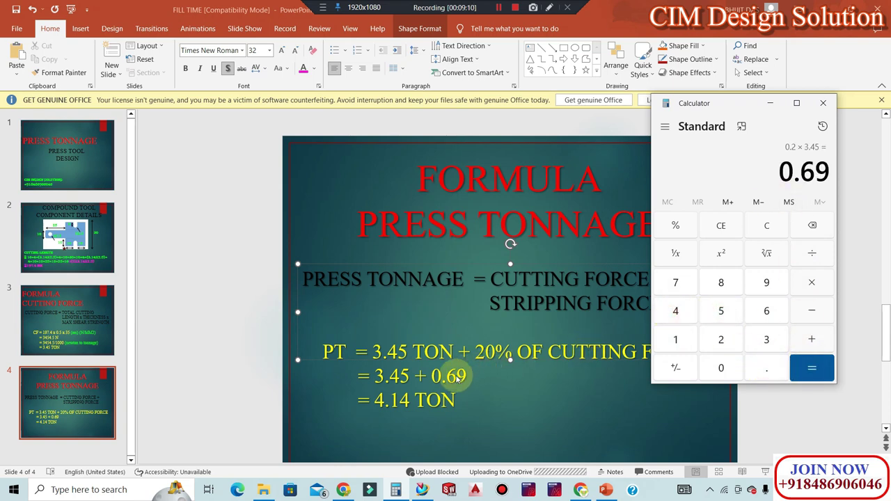
pyautogui.click(772, 105)
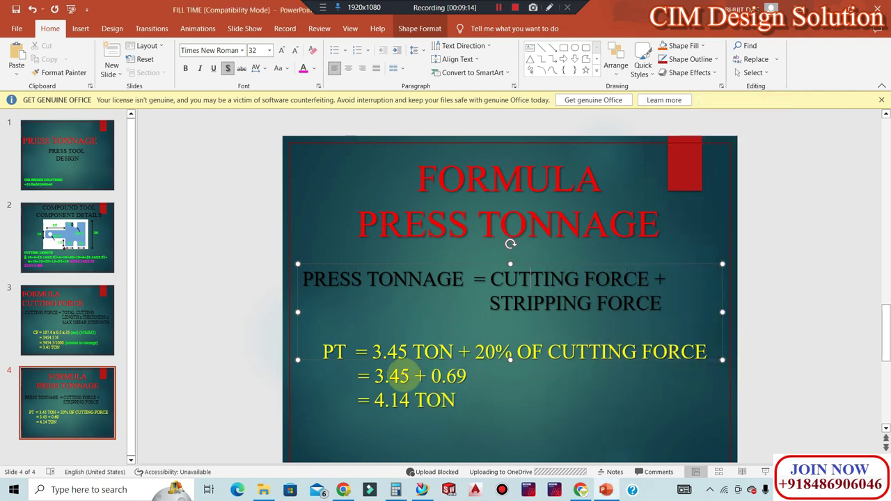
pyautogui.moveTo(374, 401); pyautogui.dragTo(385, 401)
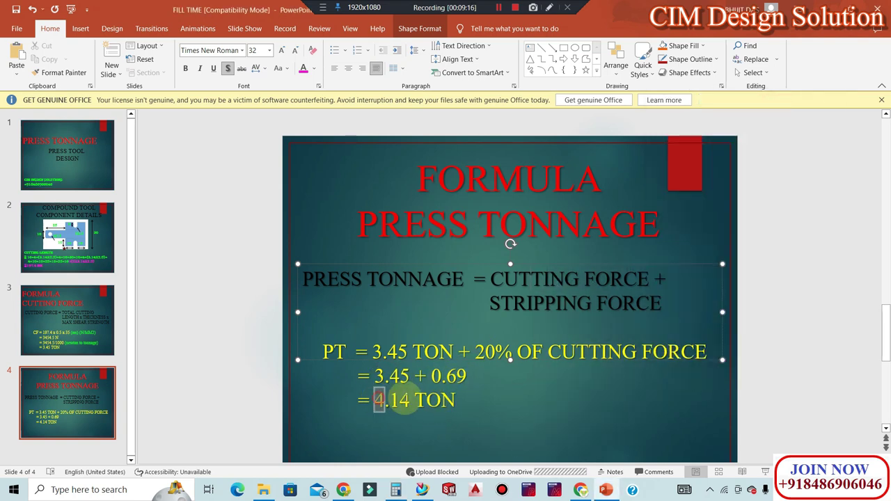
pyautogui.click(415, 403)
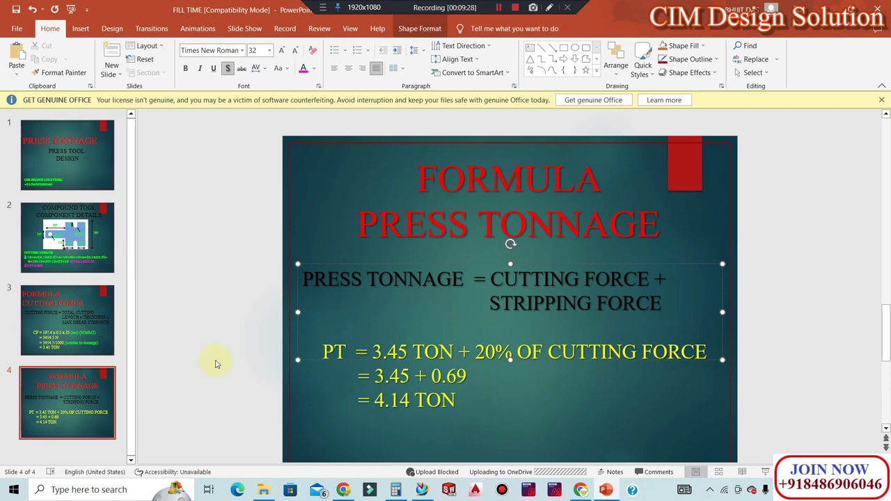
# - Bring the NX die assembly forward and orbit and zoom in around it
pyautogui.click(422, 491)
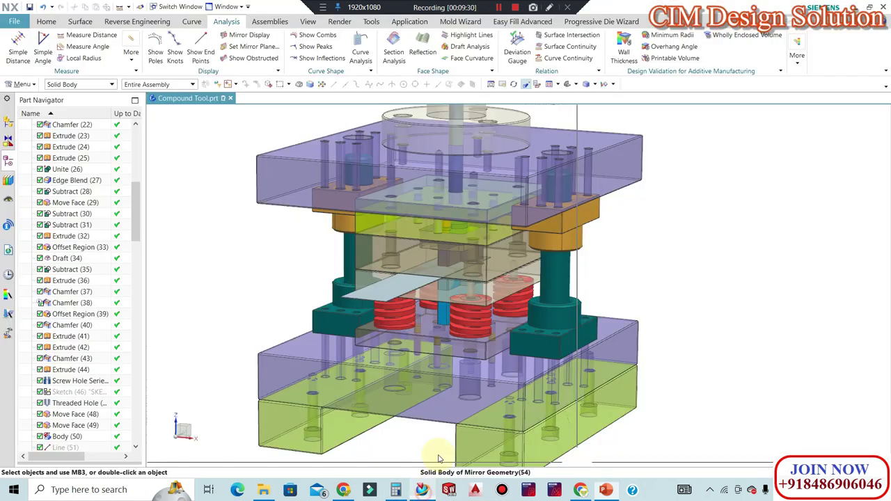
pyautogui.moveTo(571, 292)
pyautogui.mouseDown(button='middle')
pyautogui.moveTo(614, 306)
pyautogui.moveTo(619, 325)
pyautogui.moveTo(629, 269)
pyautogui.moveTo(633, 302)
pyautogui.moveTo(629, 286)
pyautogui.moveTo(638, 278)
pyautogui.moveTo(648, 289)
pyautogui.moveTo(645, 299)
pyautogui.moveTo(630, 277)
pyautogui.moveTo(599, 293)
pyautogui.mouseUp(button='middle')
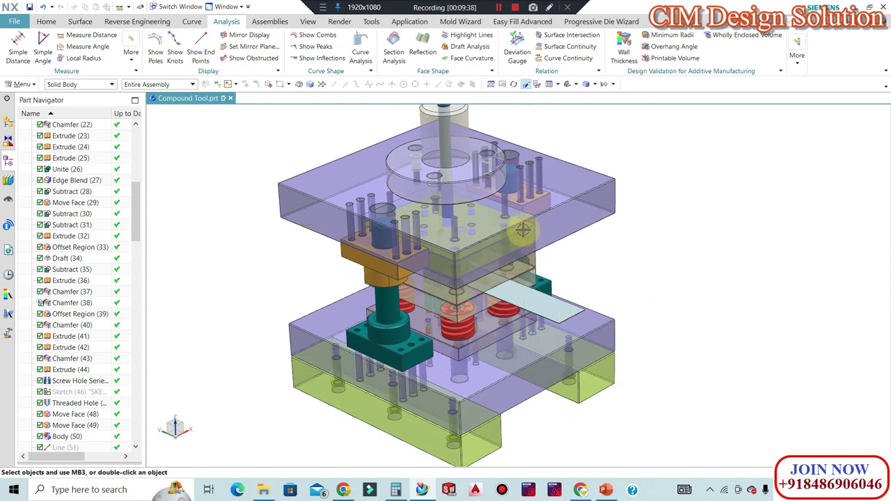
pyautogui.moveTo(529, 350); pyautogui.dragTo(532, 374, button='middle')
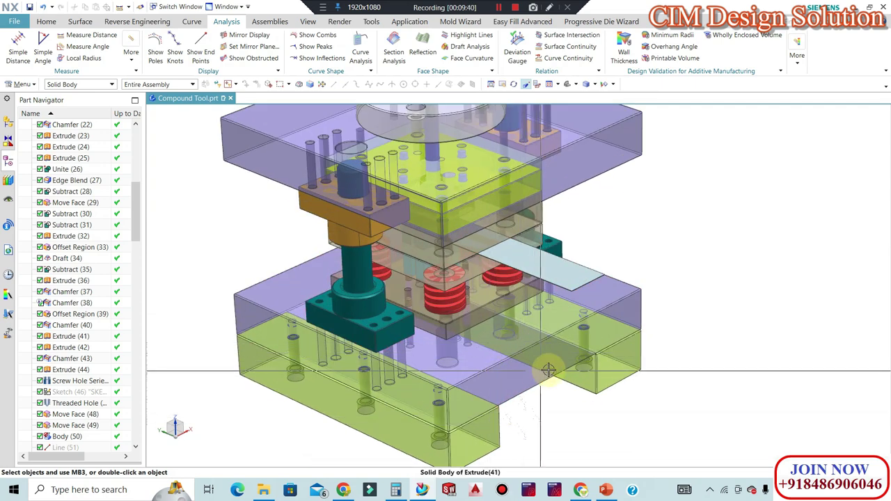
pyautogui.scroll(2, 532, 373)
pyautogui.scroll(2, 531, 373)
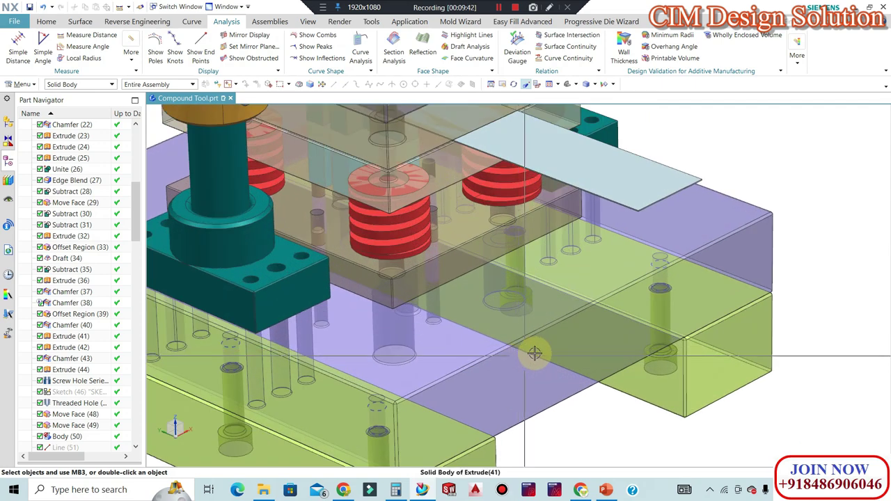
pyautogui.scroll(-4, 530, 358)
pyautogui.scroll(1, 529, 355)
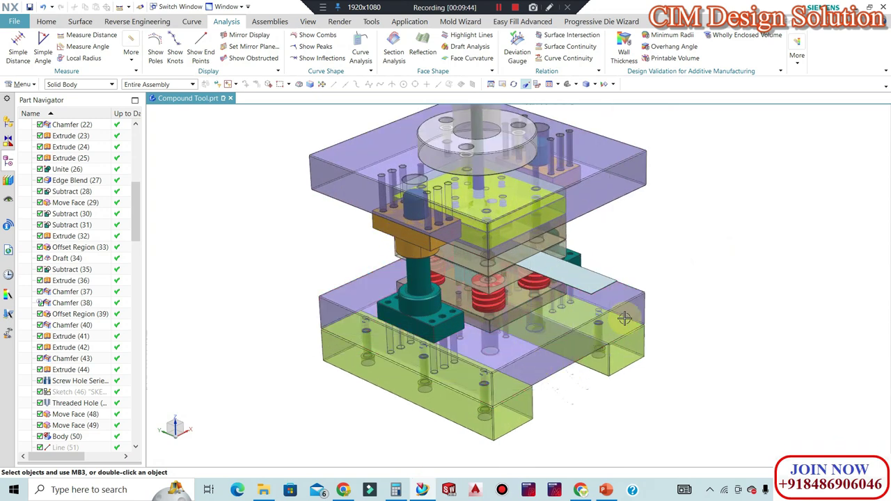
pyautogui.scroll(1, 544, 342)
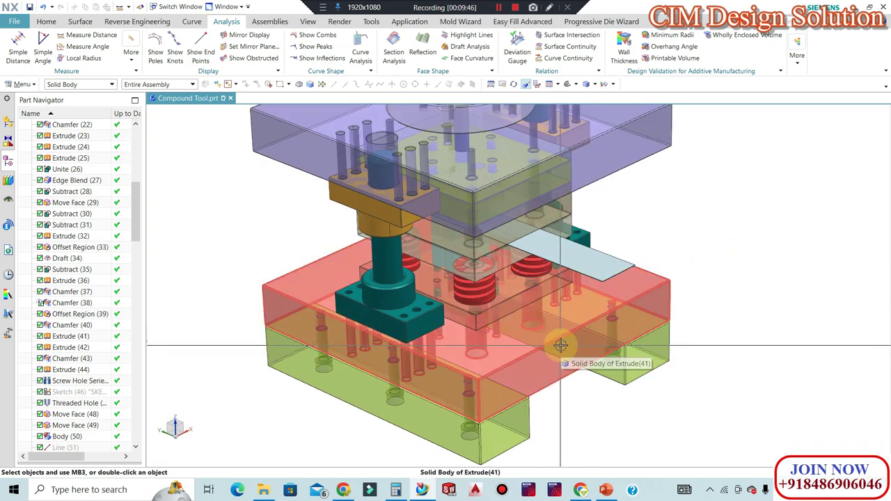
pyautogui.scroll(1, 488, 321)
pyautogui.scroll(2, 432, 317)
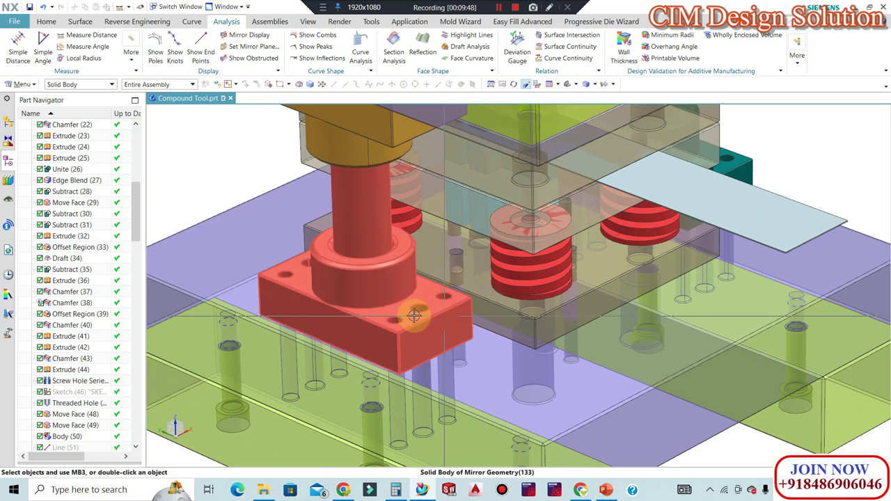
pyautogui.scroll(1, 421, 327)
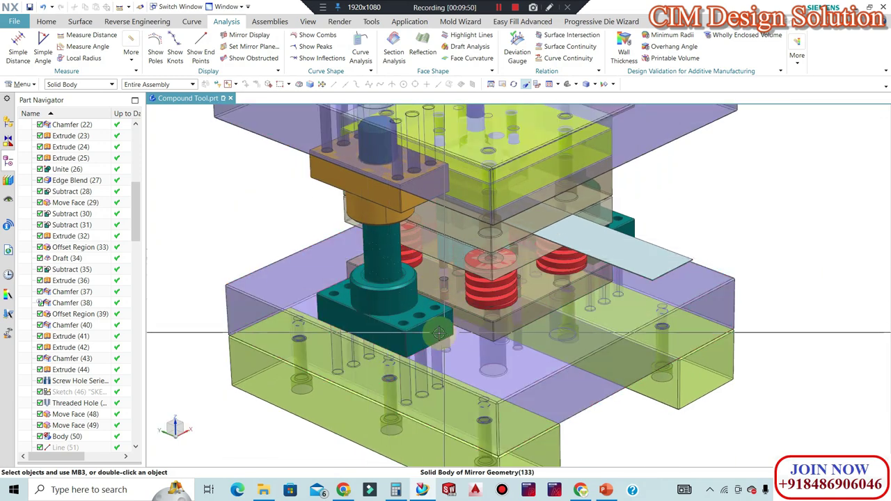
pyautogui.scroll(2, 458, 300)
pyautogui.scroll(-2, 432, 317)
pyautogui.scroll(-1, 469, 302)
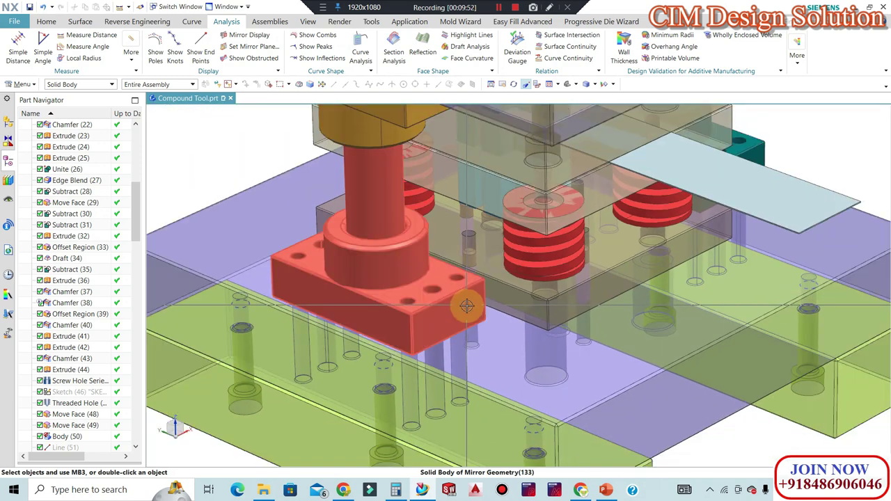
pyautogui.scroll(-1, 463, 306)
pyautogui.scroll(-1, 459, 304)
pyautogui.scroll(-1, 463, 300)
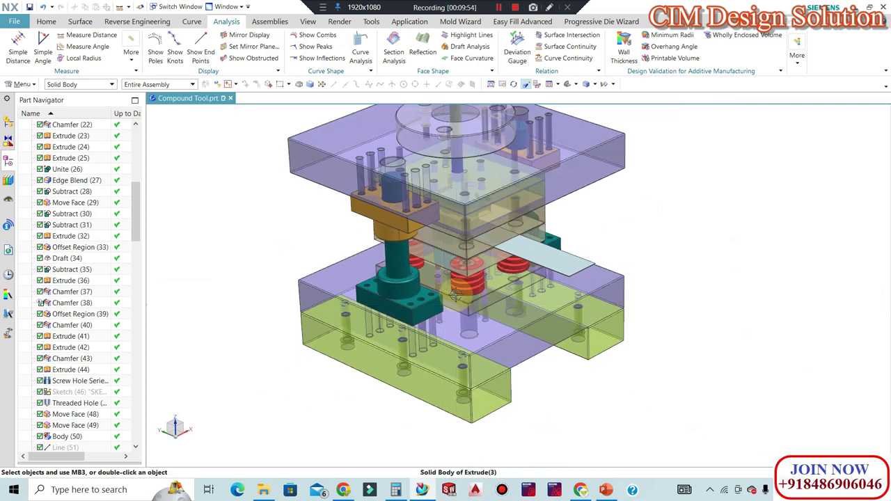
# - Tilt the assembly to show its top, guide post and springs close up
pyautogui.moveTo(552, 218); pyautogui.dragTo(612, 253, button='middle')
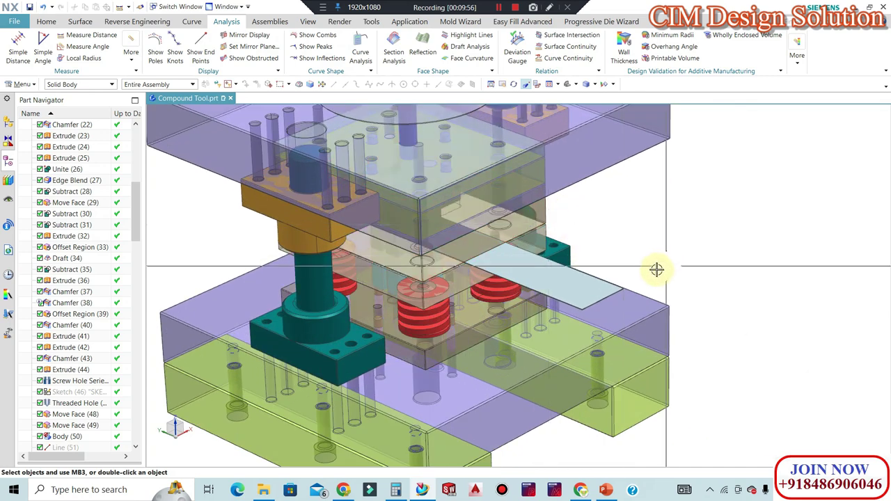
pyautogui.moveTo(563, 325); pyautogui.dragTo(513, 300, button='middle')
pyautogui.scroll(1, 513, 301)
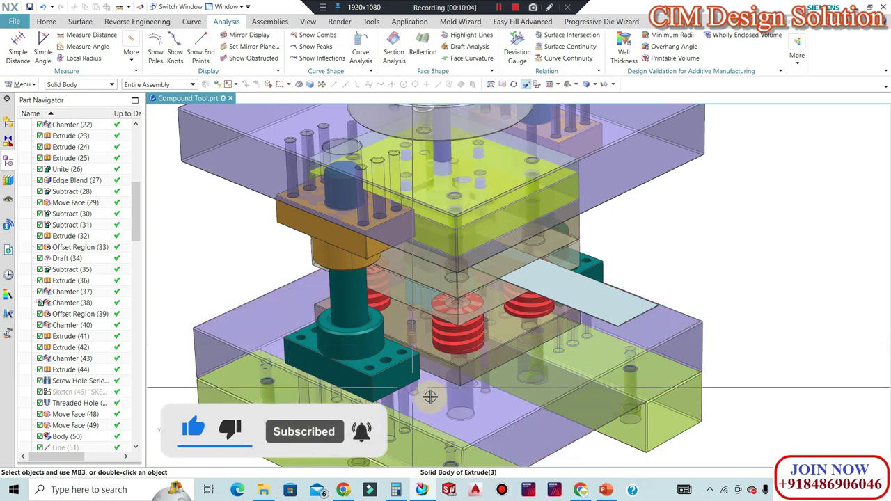
pyautogui.moveTo(308, 346); pyautogui.dragTo(498, 187, button='middle')
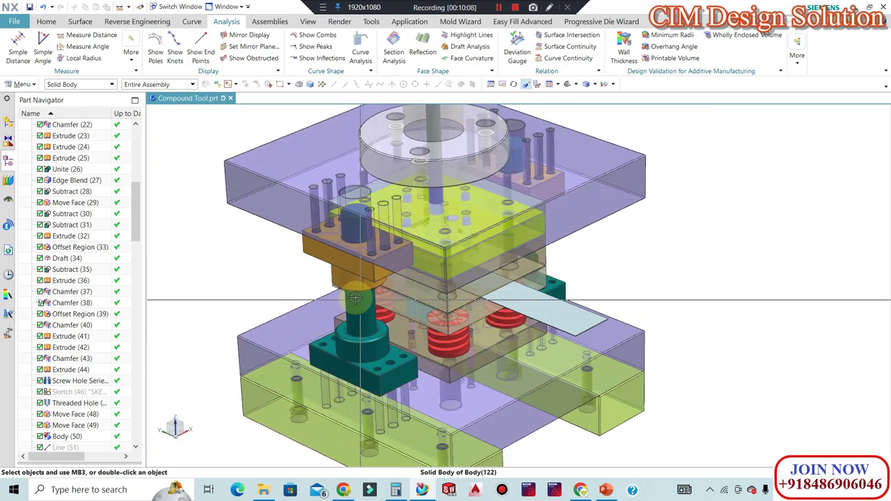
pyautogui.scroll(2, 359, 299)
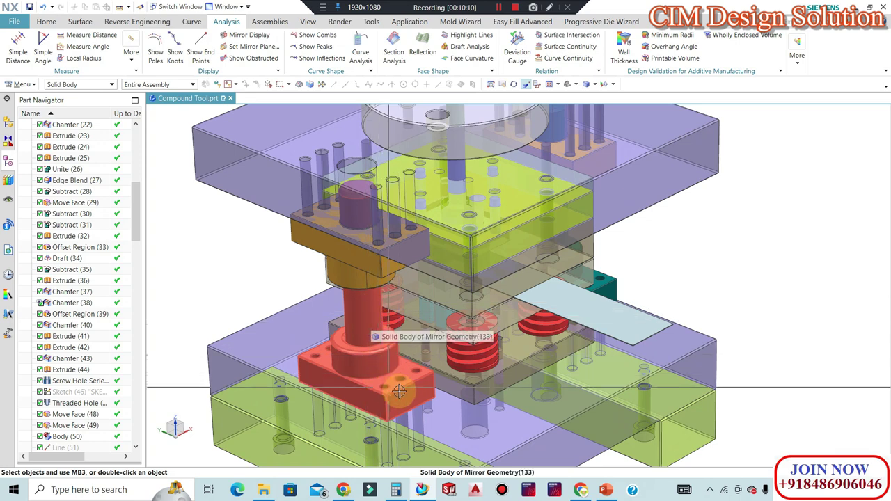
pyautogui.scroll(2, 407, 387)
# - Snap to the F8 front view and inspect the punch and springs up close
pyautogui.moveTo(390, 365); pyautogui.dragTo(246, 299, button='middle')
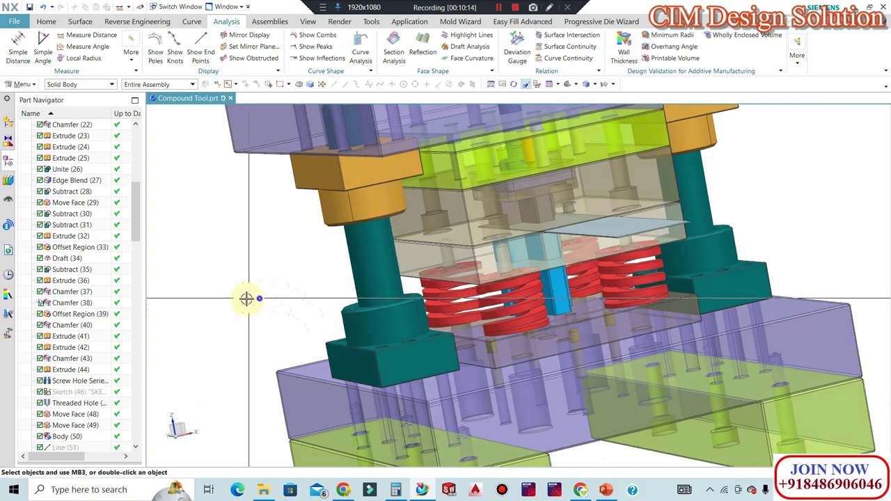
pyautogui.press('F8')
pyautogui.scroll(3, 313, 335)
pyautogui.moveTo(313, 335)
pyautogui.mouseDown(button='middle')
pyautogui.moveTo(402, 348)
pyautogui.moveTo(392, 348)
pyautogui.mouseUp(button='middle')
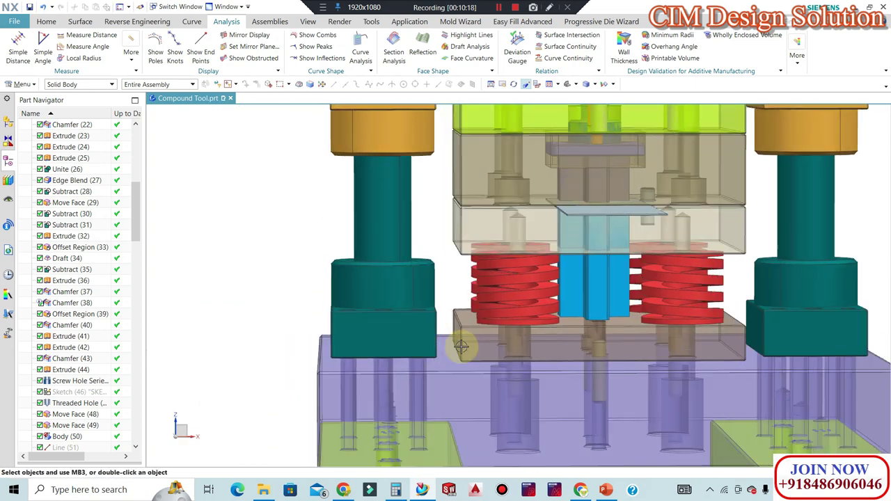
pyautogui.scroll(3, 515, 297)
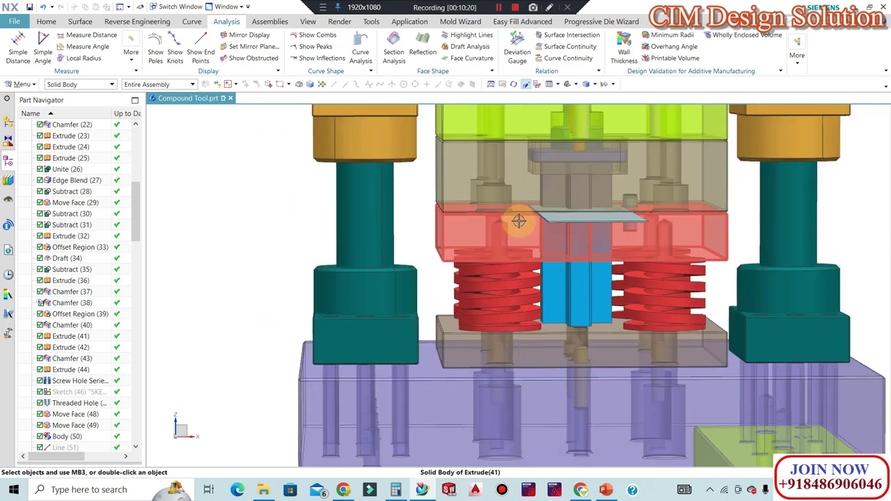
pyautogui.moveTo(513, 246); pyautogui.dragTo(513, 202, button='middle')
pyautogui.scroll(2, 514, 202)
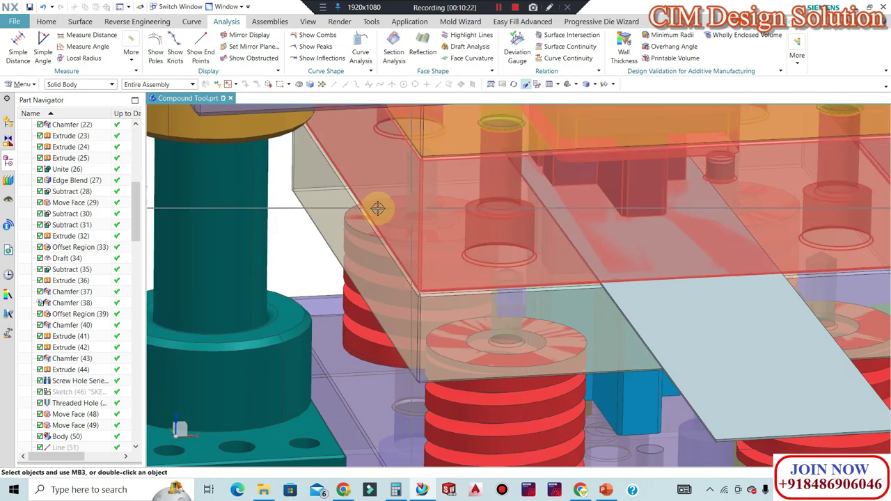
pyautogui.scroll(-2, 549, 273)
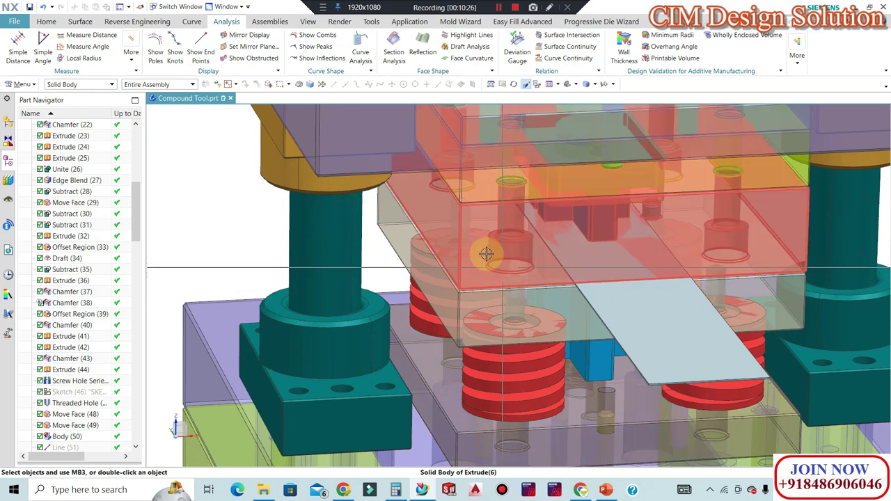
pyautogui.scroll(-2, 485, 253)
pyautogui.scroll(-3, 663, 261)
# - Rotate the die set back to an isometric view of the whole assembly
pyautogui.moveTo(768, 260)
pyautogui.mouseDown(button='middle')
pyautogui.moveTo(791, 269)
pyautogui.moveTo(808, 253)
pyautogui.moveTo(823, 264)
pyautogui.moveTo(814, 273)
pyautogui.mouseUp(button='middle')
pyautogui.scroll(3, 653, 259)
pyautogui.scroll(2, 652, 259)
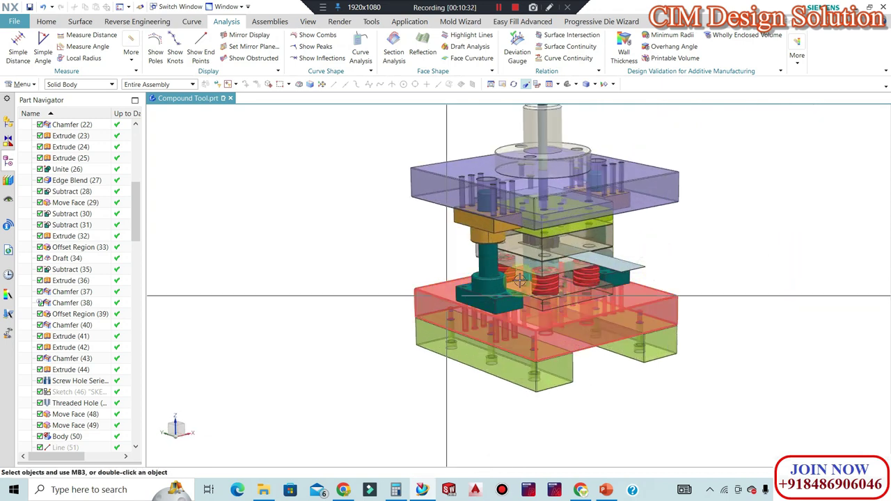
pyautogui.scroll(-3, 620, 255)
pyautogui.scroll(-2, 580, 257)
pyautogui.moveTo(580, 257); pyautogui.dragTo(592, 257, button='middle')
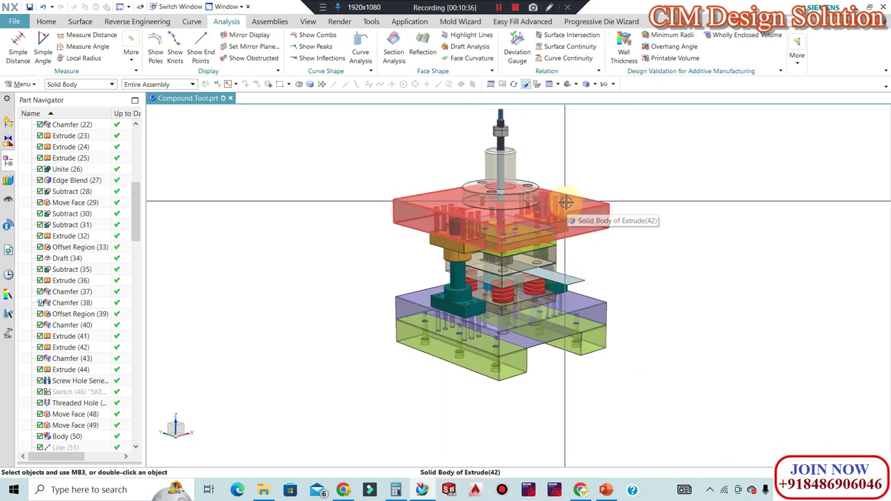
pyautogui.moveTo(647, 303)
pyautogui.mouseDown(button='middle')
pyautogui.moveTo(645, 334)
pyautogui.moveTo(643, 299)
pyautogui.moveTo(562, 226)
pyautogui.moveTo(551, 248)
pyautogui.mouseUp(button='middle')
pyautogui.scroll(2, 565, 236)
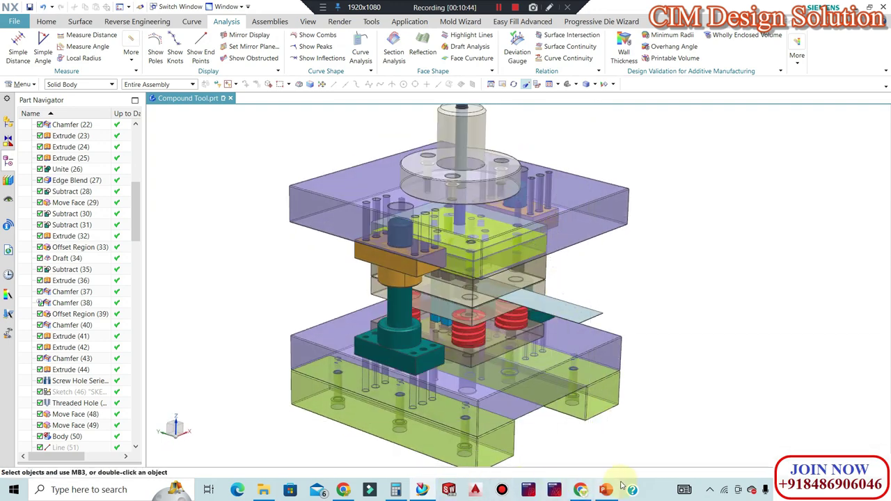
pyautogui.click(607, 490)
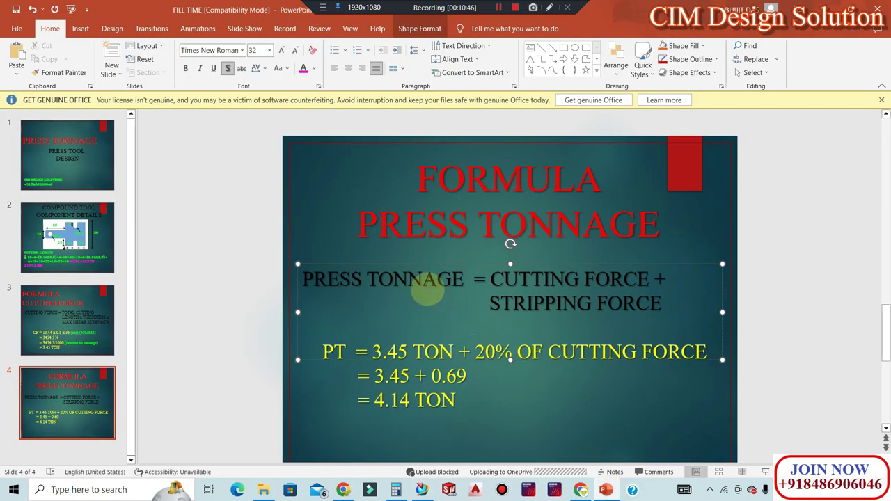